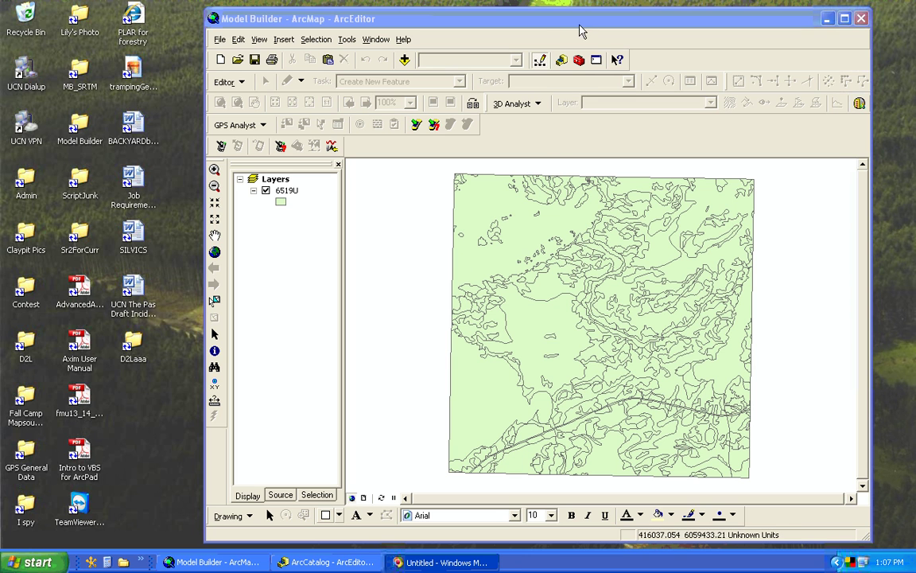
- Bring the ArcMap window with the 6519U layer into focus and show the ArcToolbox window in it
left_click(546, 27)
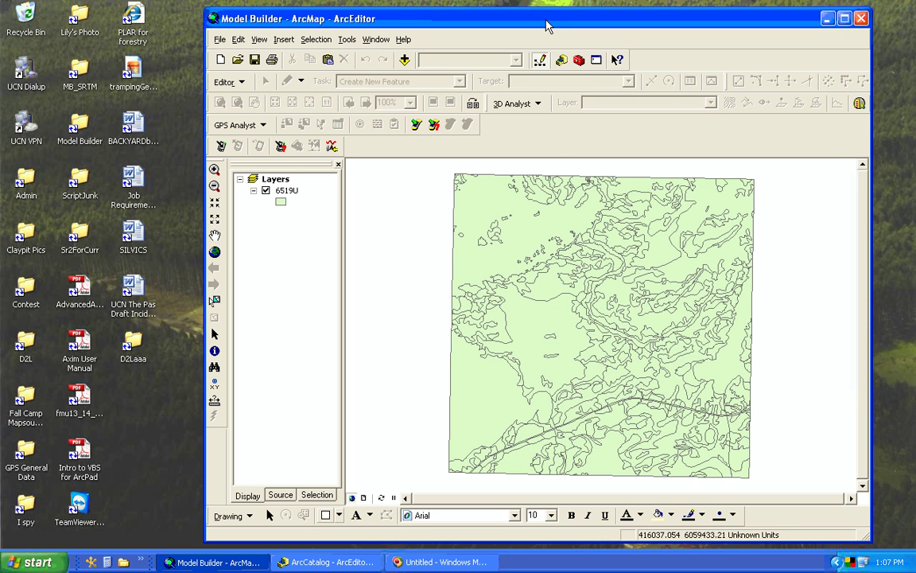
left_click_drag(545, 26, 541, 26)
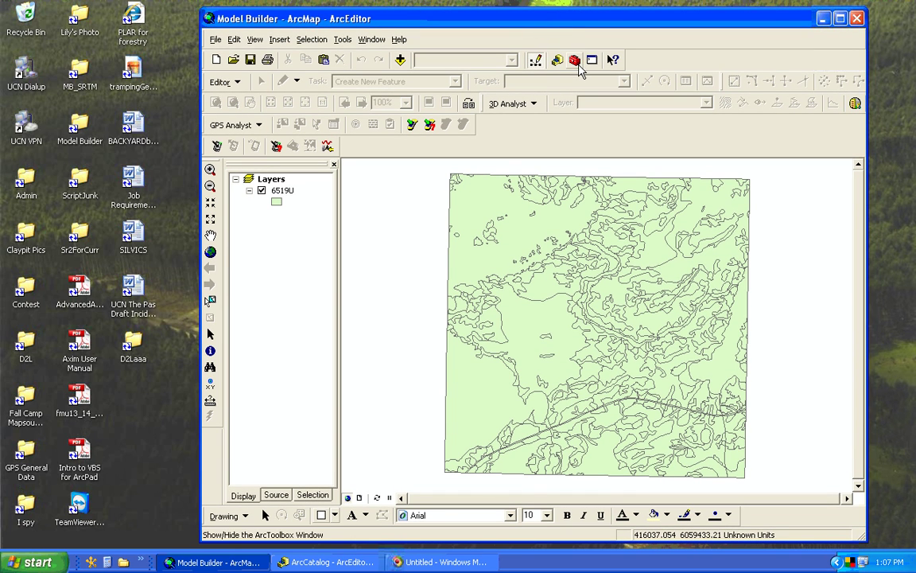
left_click(577, 64)
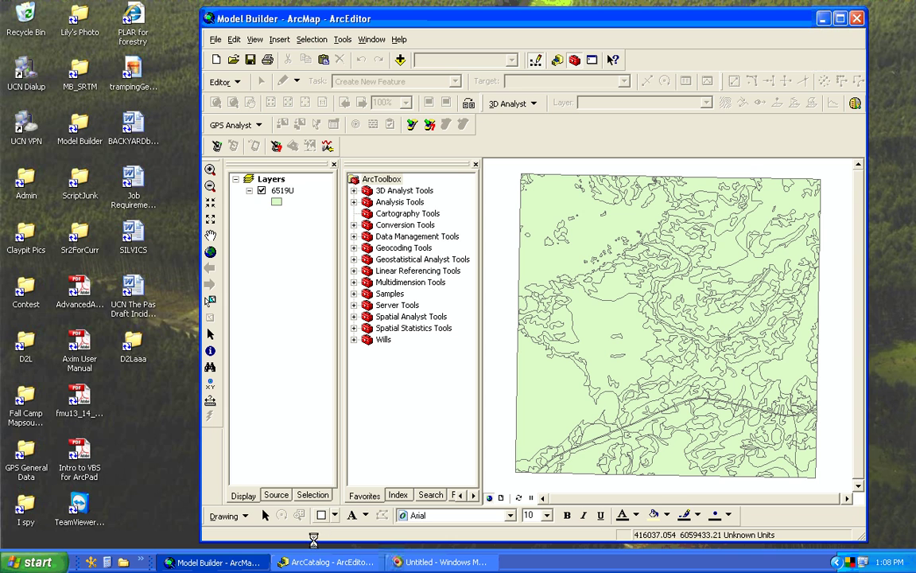
- Switch to ArcCatalog, show the ArcToolbox window there too, and minimize ArcCatalog to return to ArcMap
left_click(305, 562)
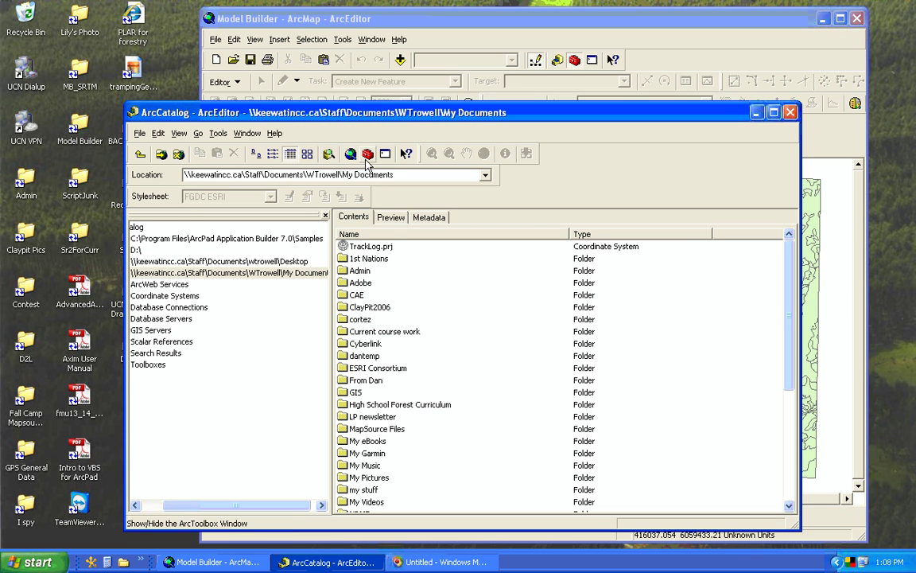
left_click(368, 155)
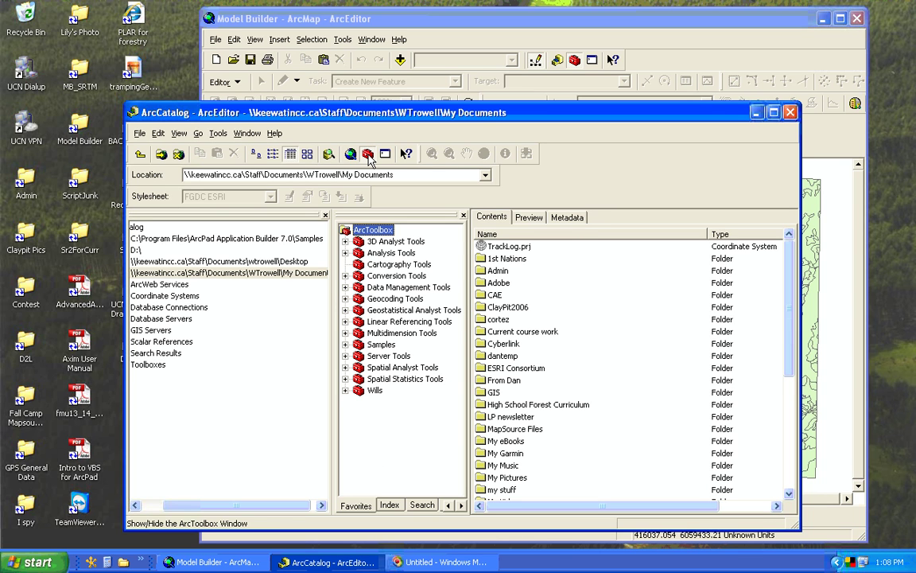
left_click(757, 116)
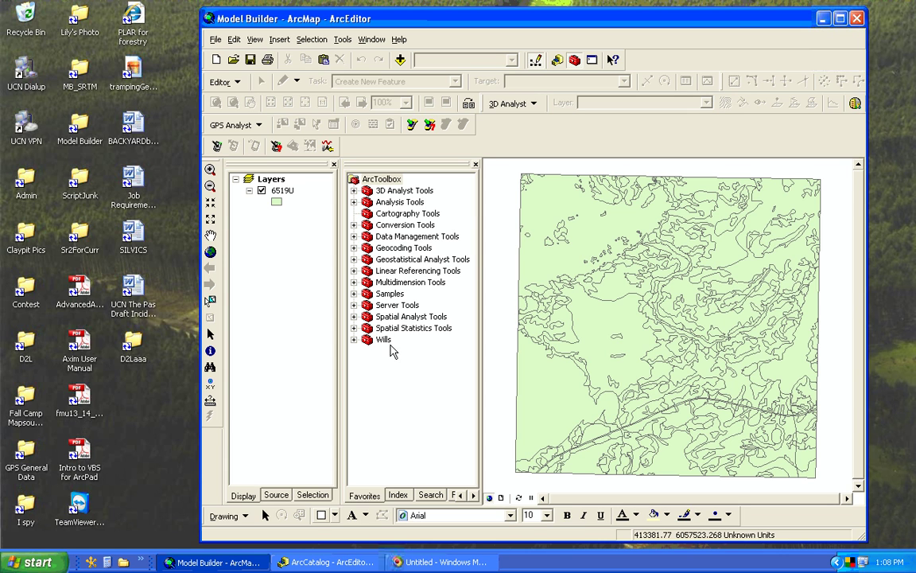
- Create a new toolbox in ArcToolbox and name it junk
right_click(378, 385)
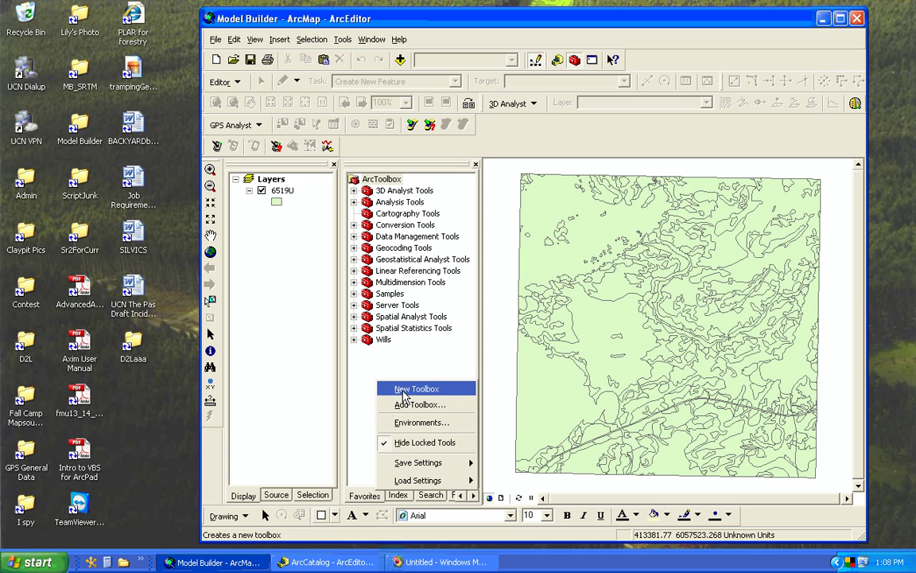
left_click(402, 390)
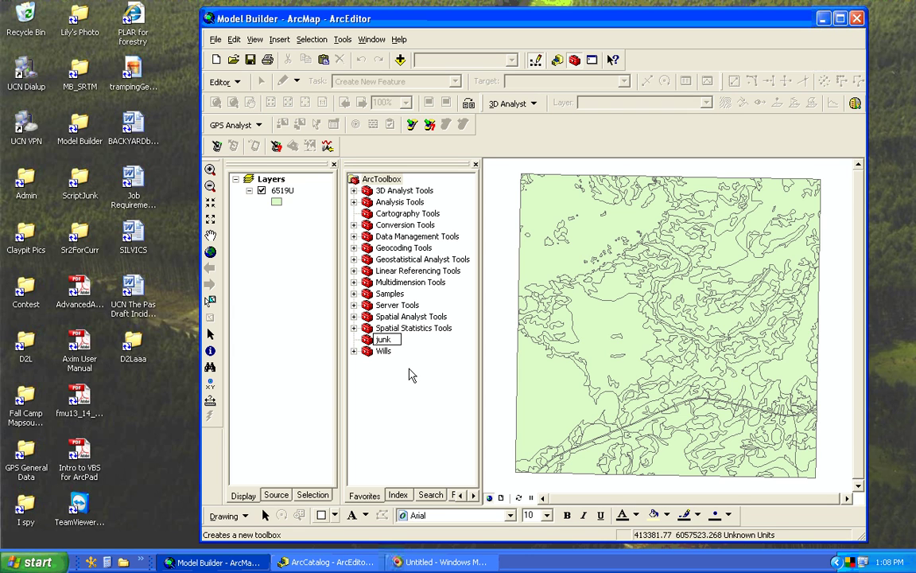
key("Return")
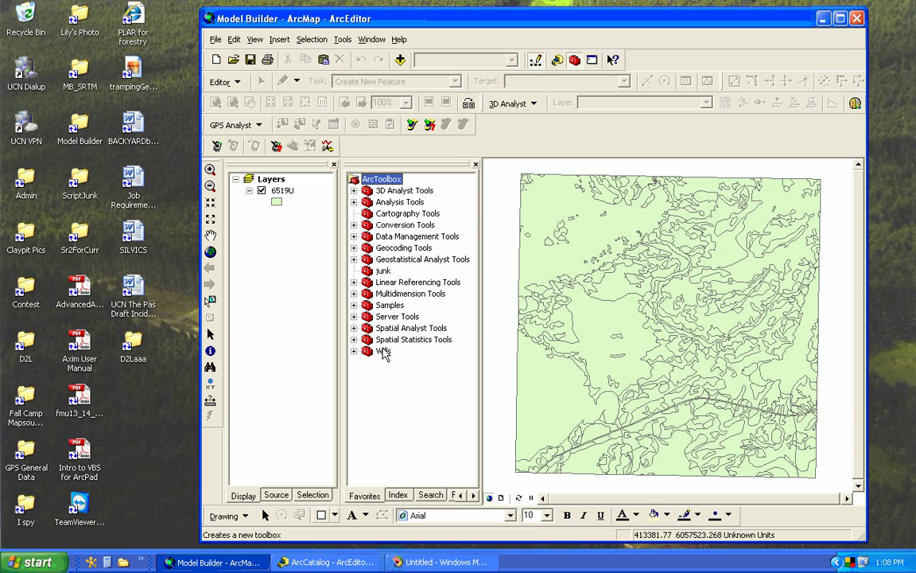
- Expand the custom toolbox at the end of the ArcToolbox list, create a new model in it, and minimize the empty model window
left_click(382, 351)
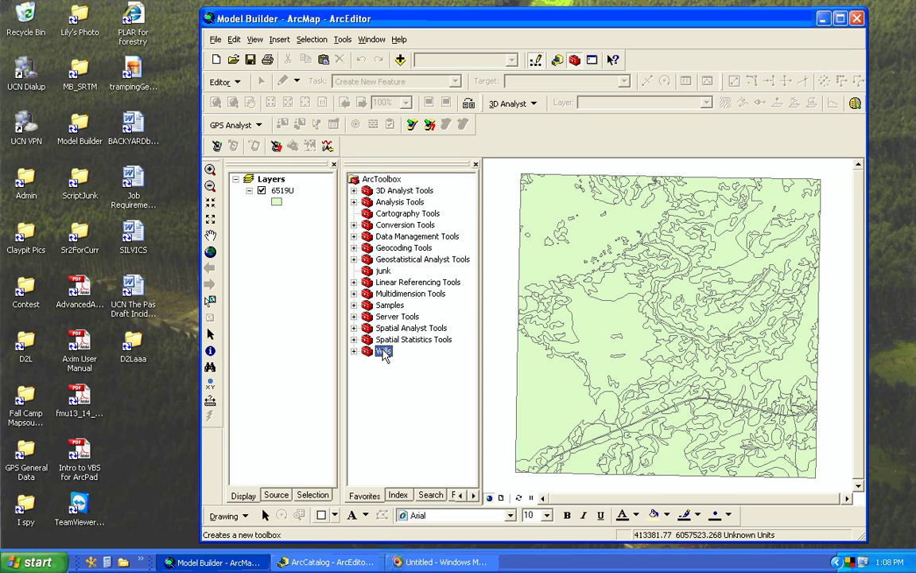
right_click(382, 352)
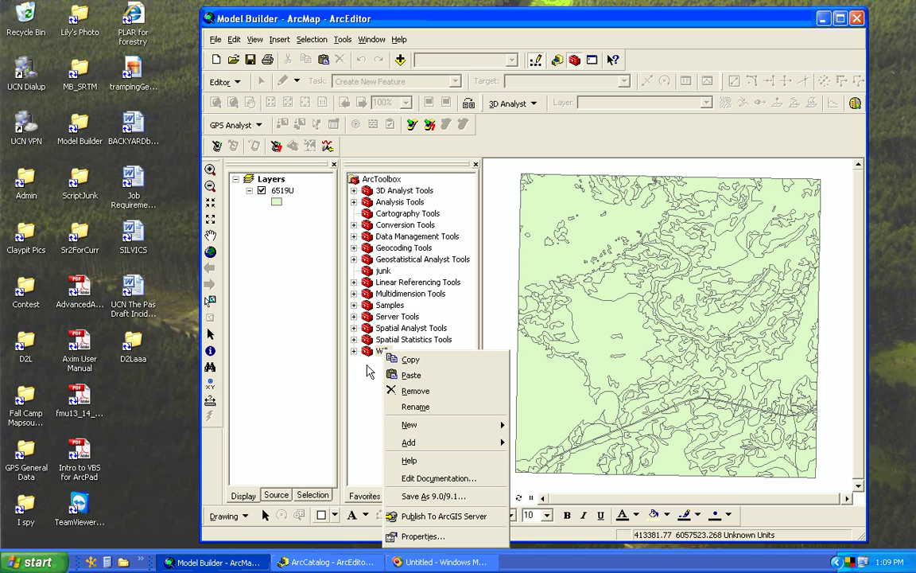
left_click(354, 351)
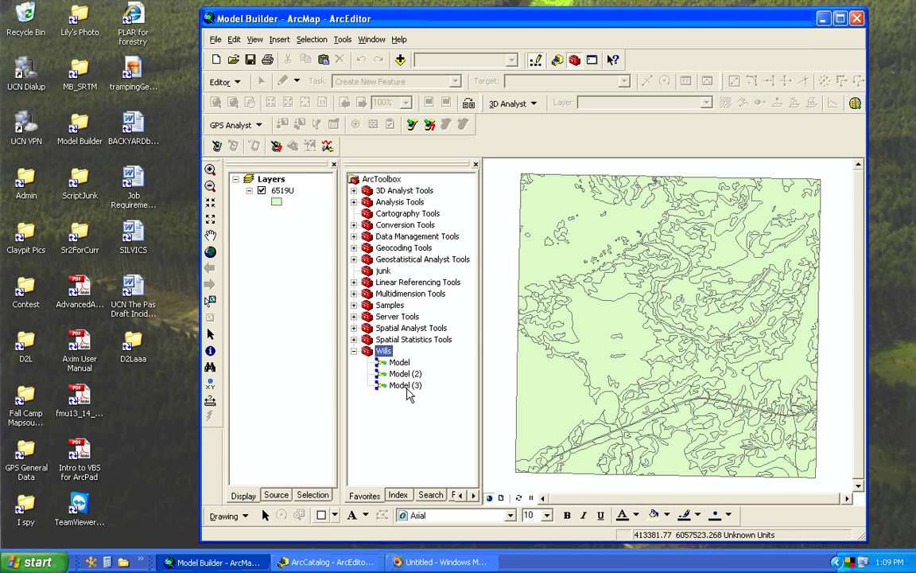
right_click(385, 353)
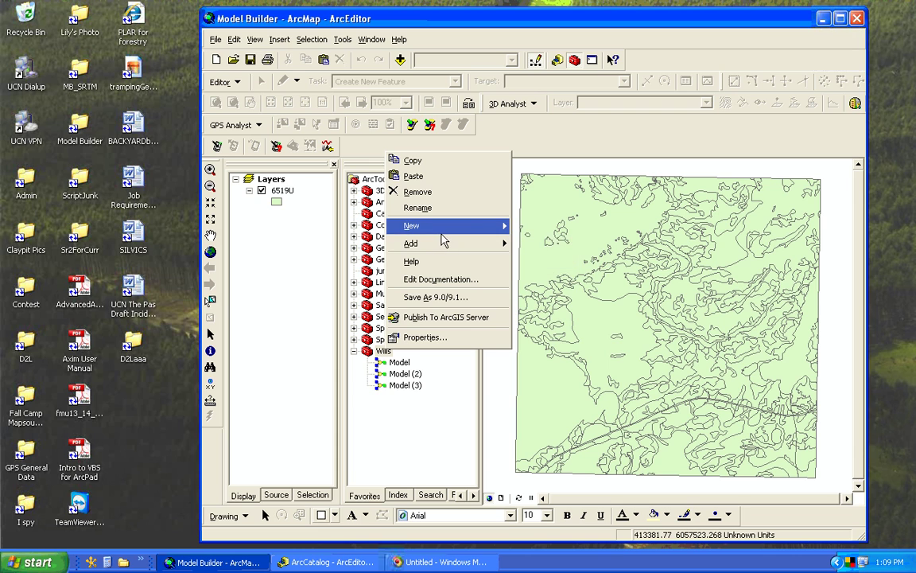
mouse_move(447, 231)
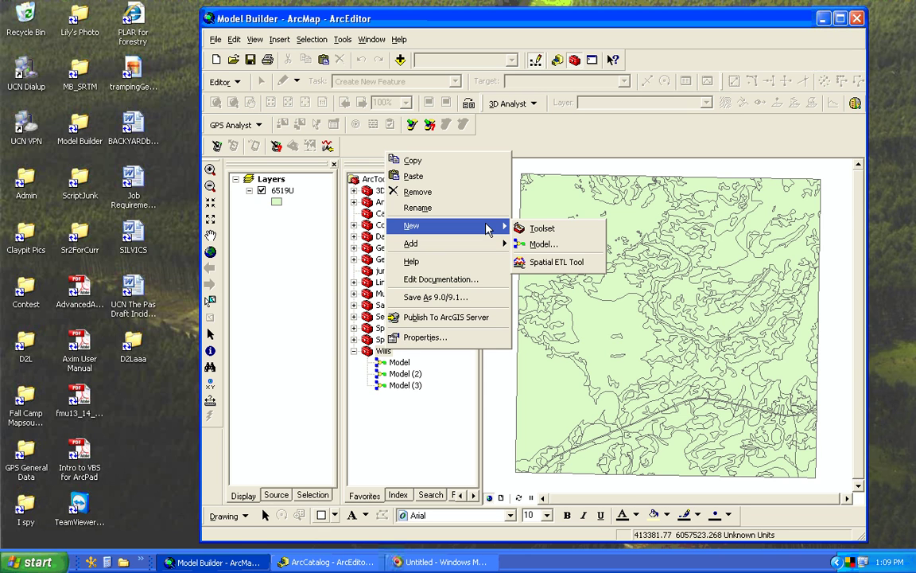
left_click(534, 243)
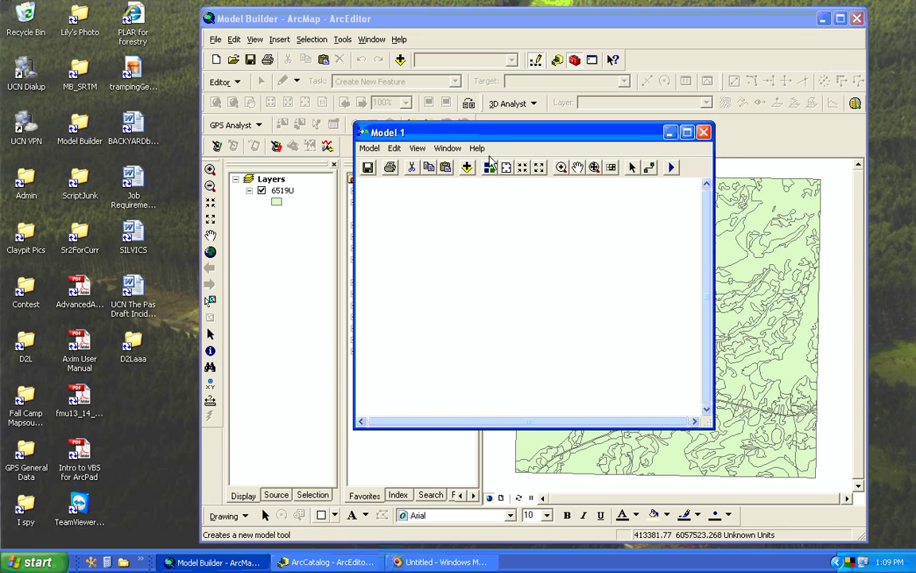
left_click_drag(434, 132, 563, 133)
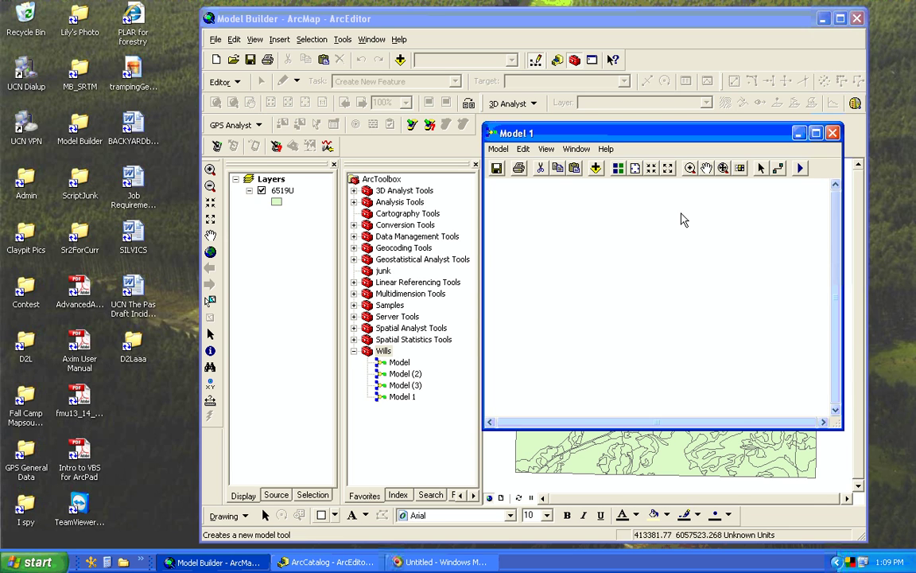
left_click(798, 133)
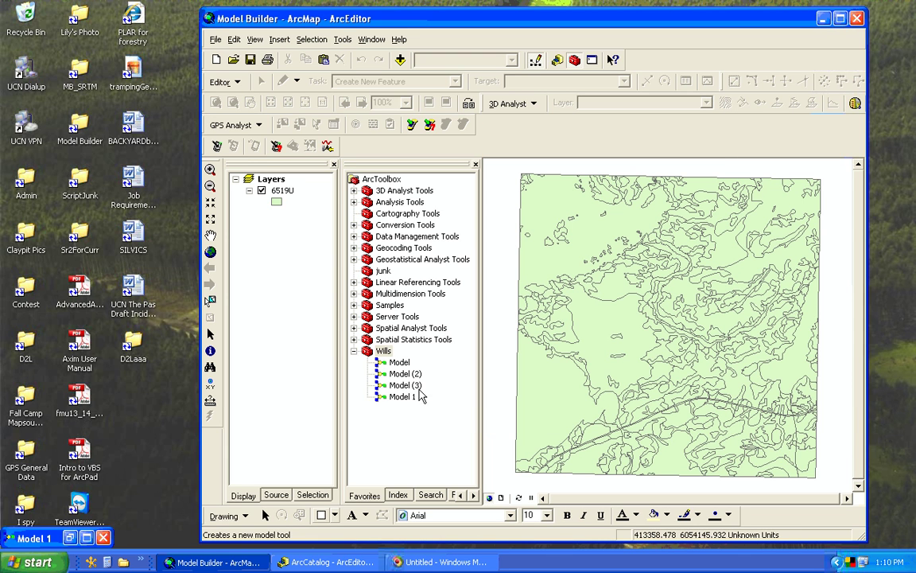
- Open Model (3) as a tool, continuing past the script errors, look at the choices for FRI Union Shapefile.shp, and cancel the dialog
left_click(404, 386)
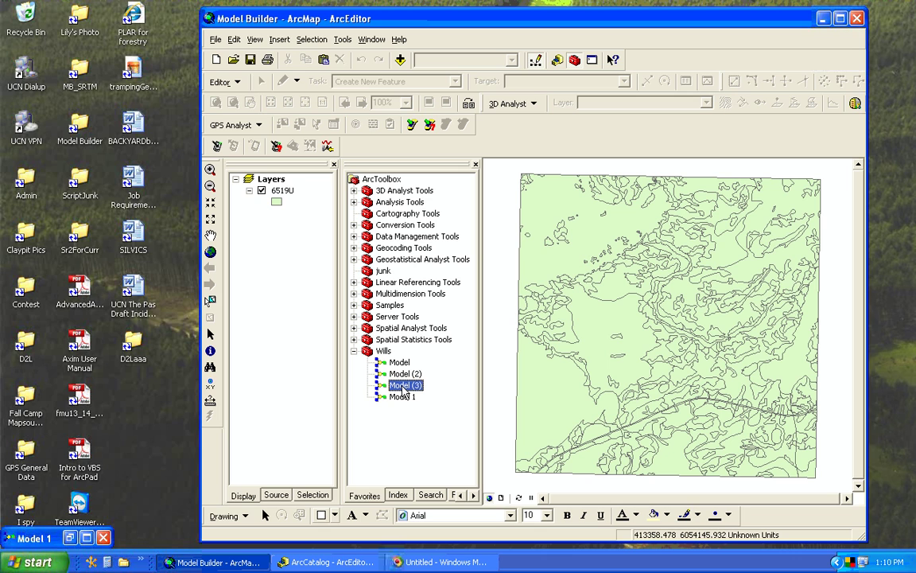
left_click(404, 388)
left_click(382, 389)
right_click(385, 387)
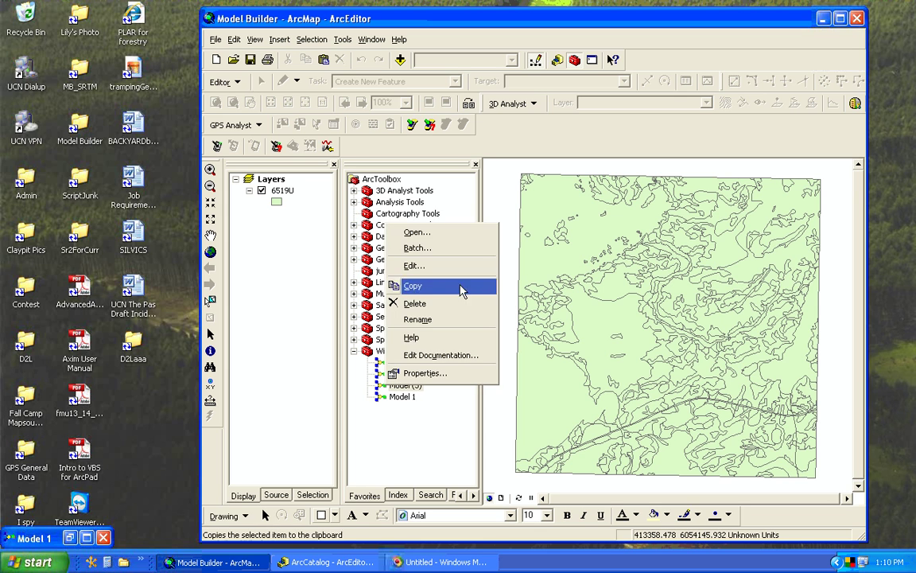
left_click(457, 233)
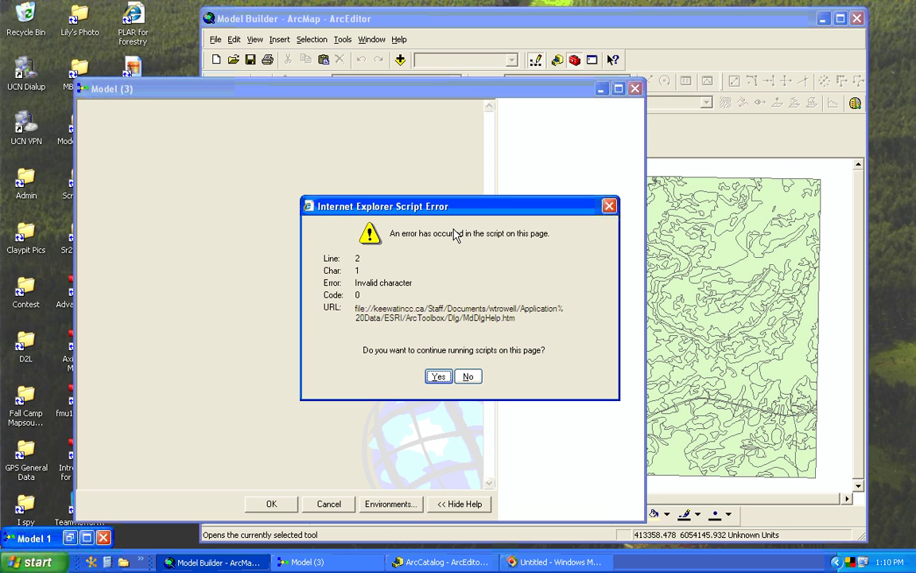
left_click(434, 378)
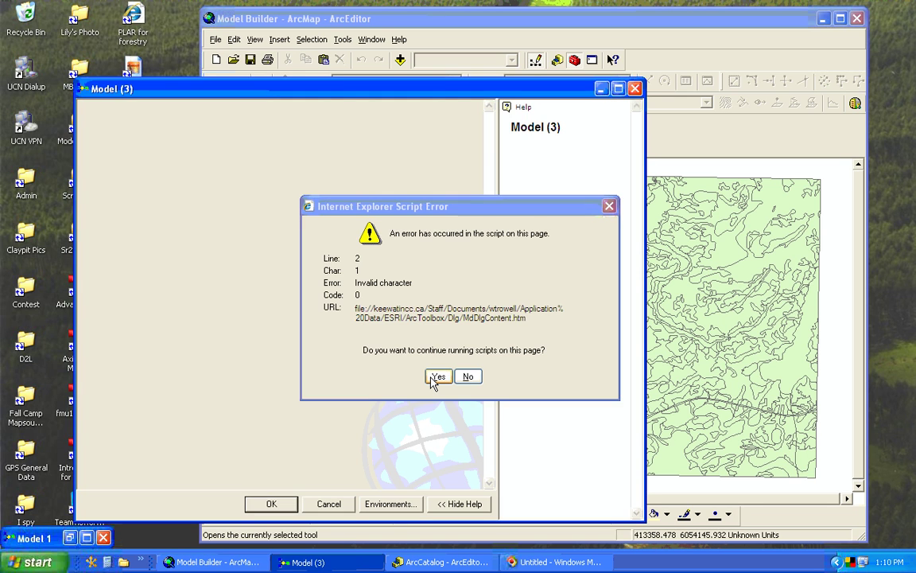
left_click(431, 379)
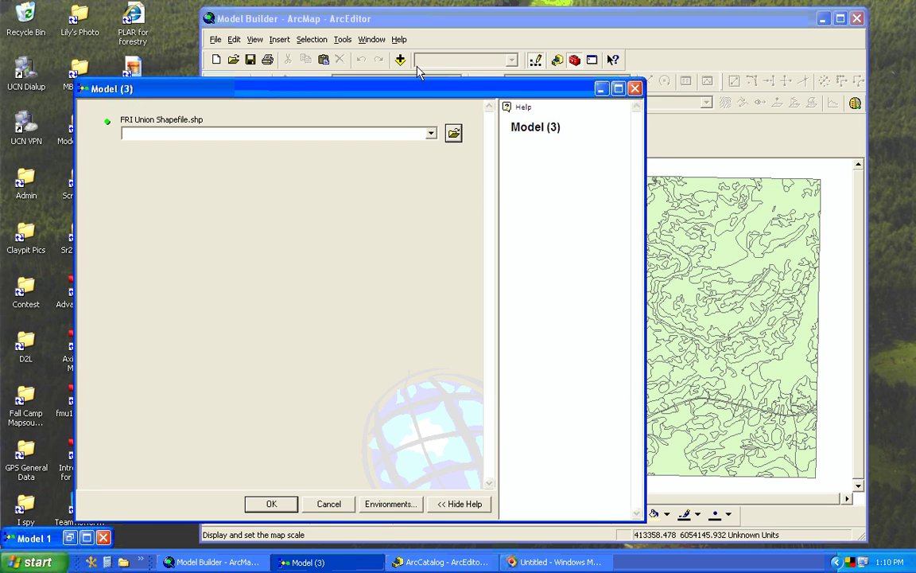
left_click_drag(425, 88, 465, 46)
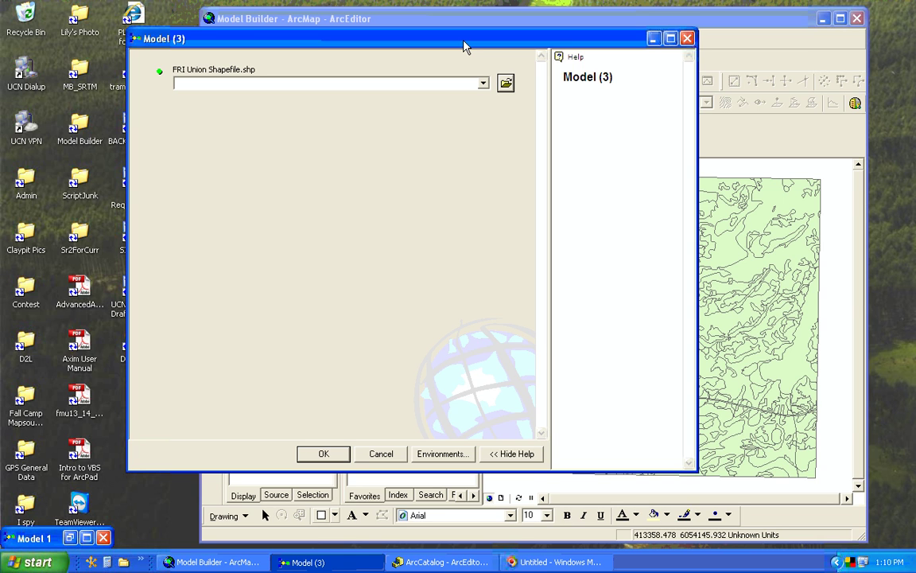
left_click(483, 85)
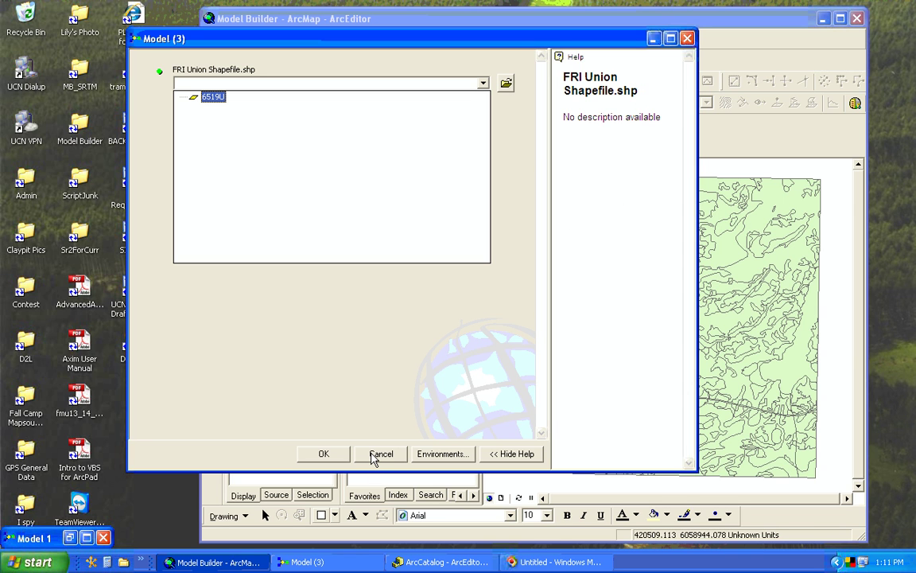
left_click(374, 457)
left_click(374, 457)
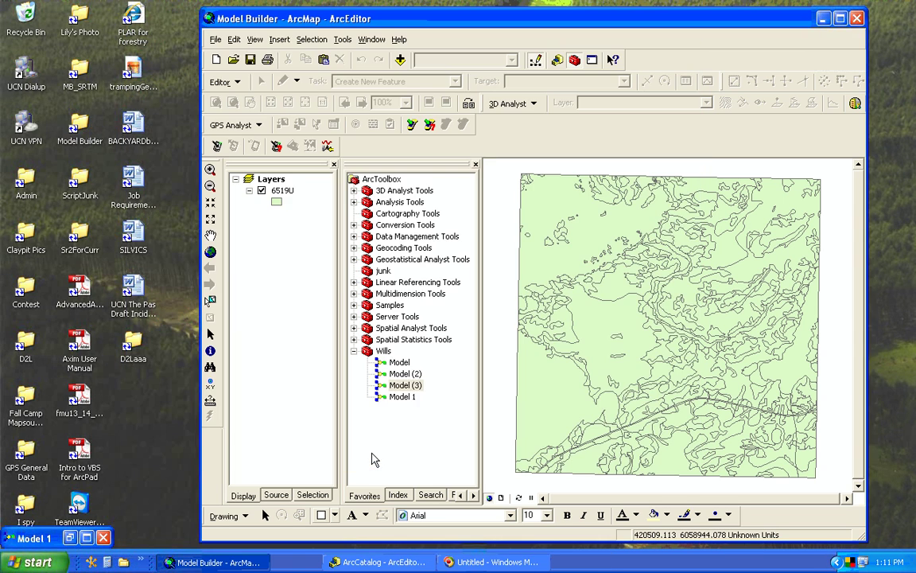
- Open Model (3) for editing, examine its chain of selection, Add Field and Calculate Field processes, and close the model window
right_click(404, 386)
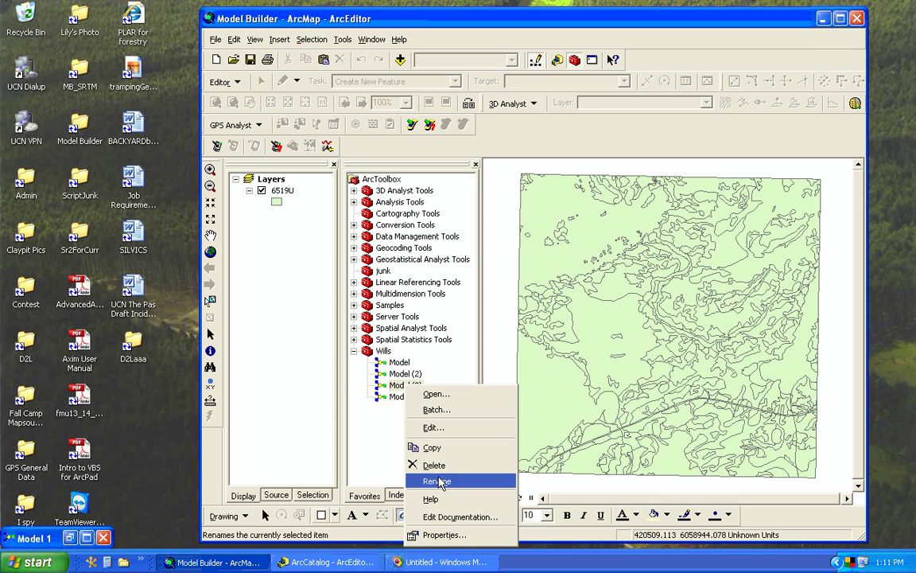
left_click(433, 429)
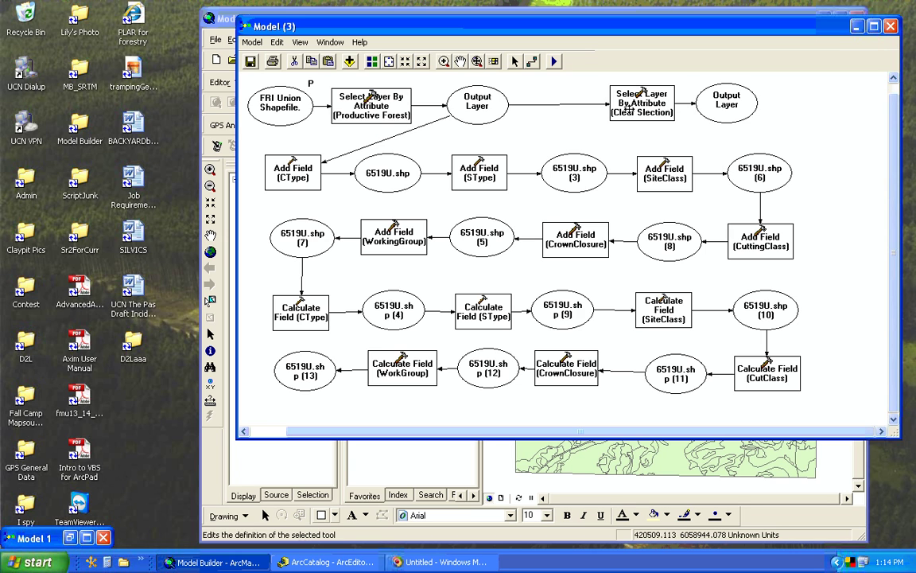
left_click(891, 27)
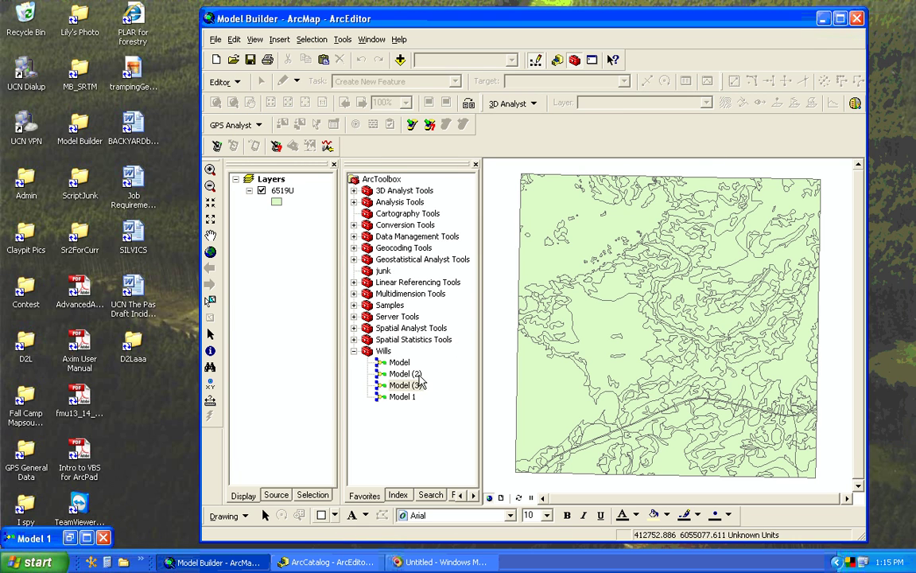
- Open Model (3) as a tool again, set FRI Union Shapefile.shp to the 6519U layer, and bring the ArcMap window into focus
left_click(417, 384)
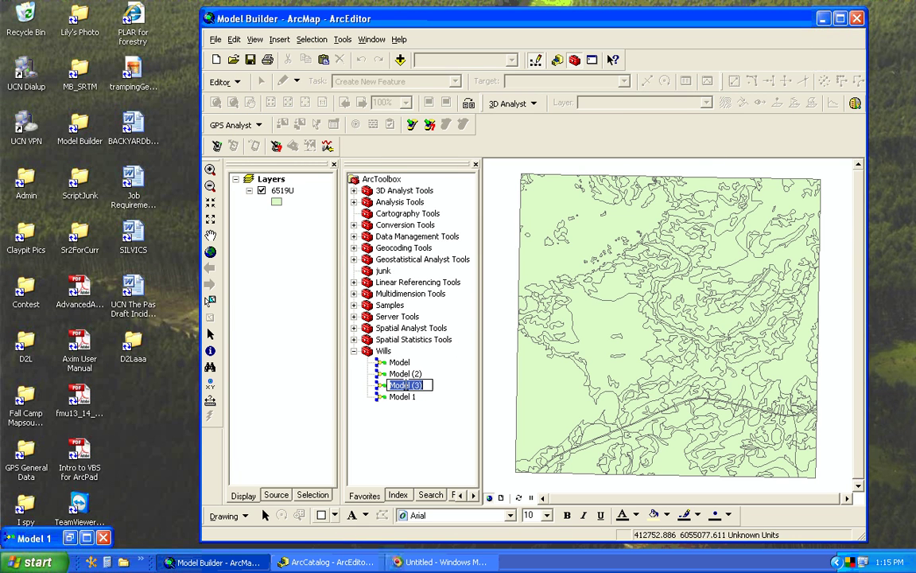
left_click(382, 389)
right_click(382, 391)
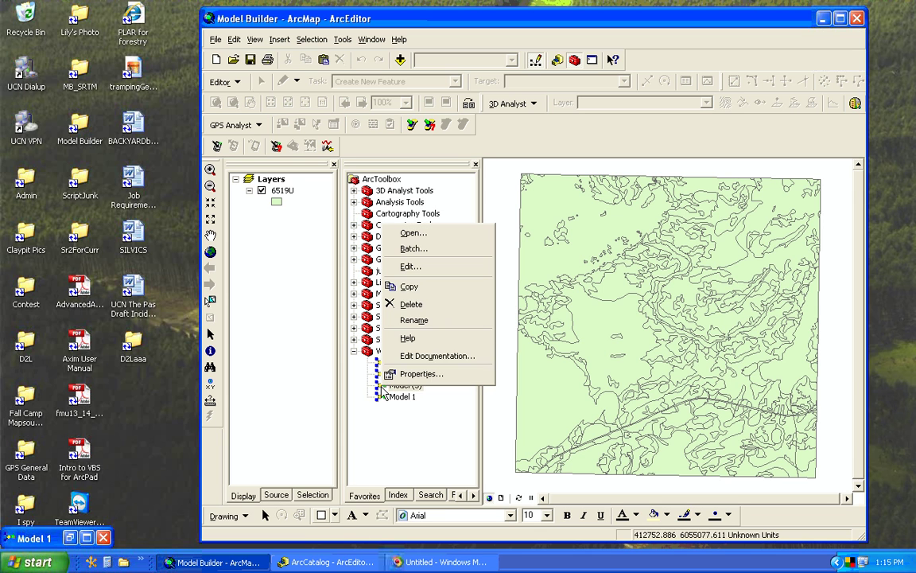
left_click(417, 233)
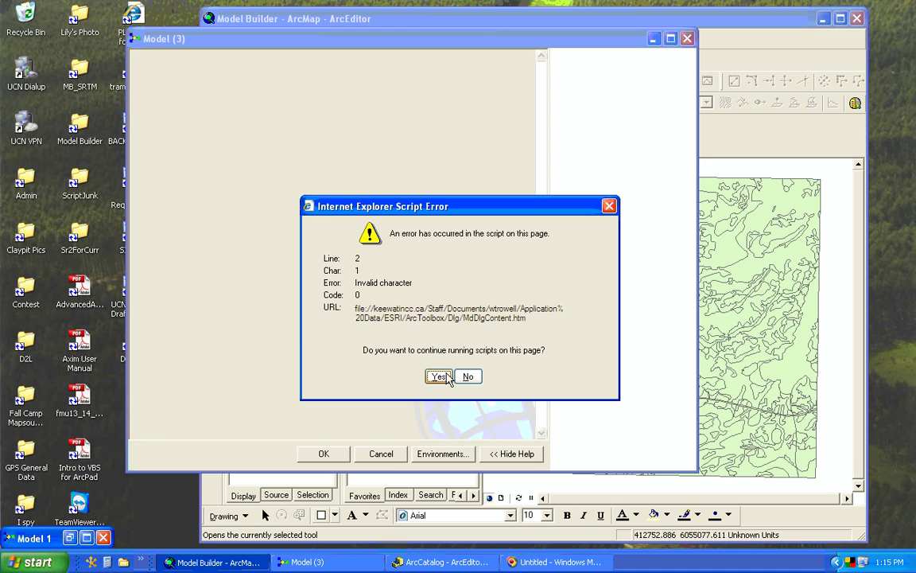
left_click(445, 378)
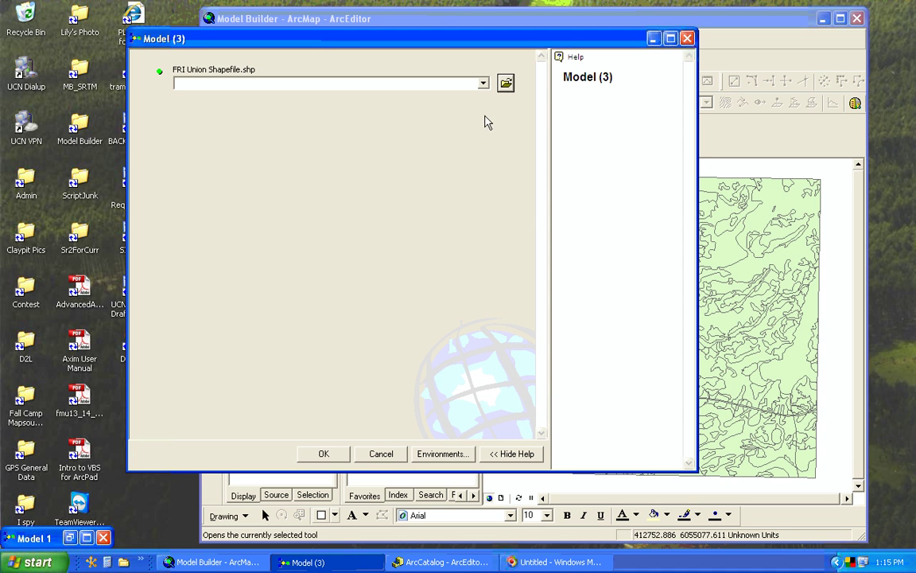
left_click(484, 85)
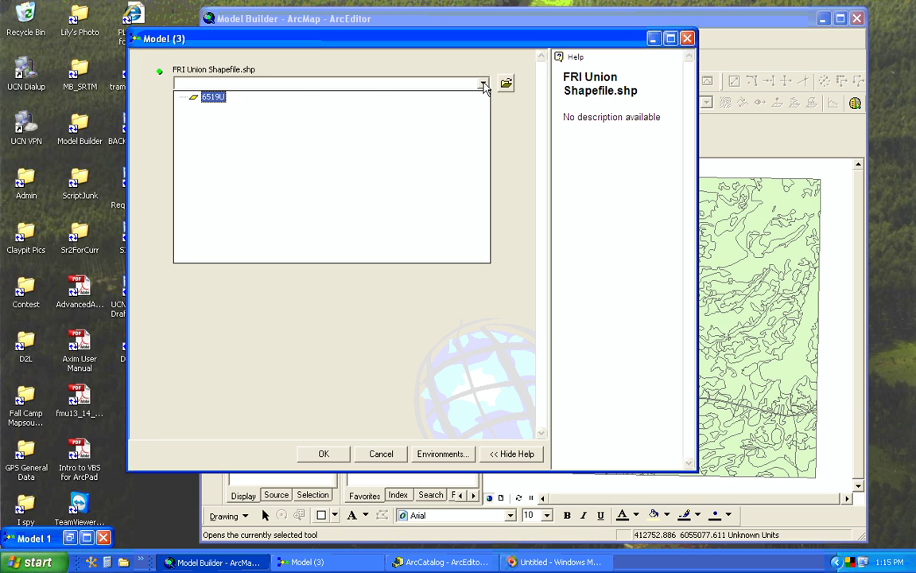
left_click(220, 100)
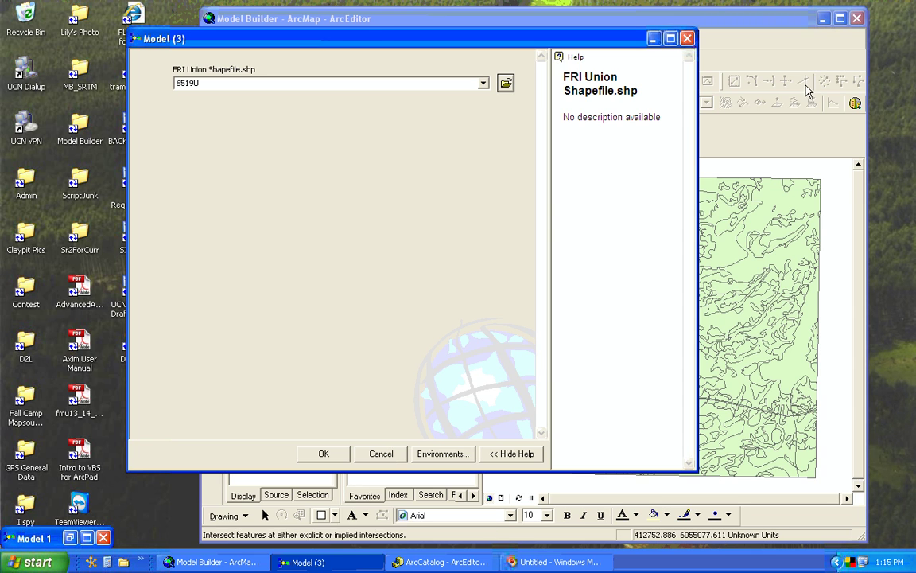
left_click(758, 18)
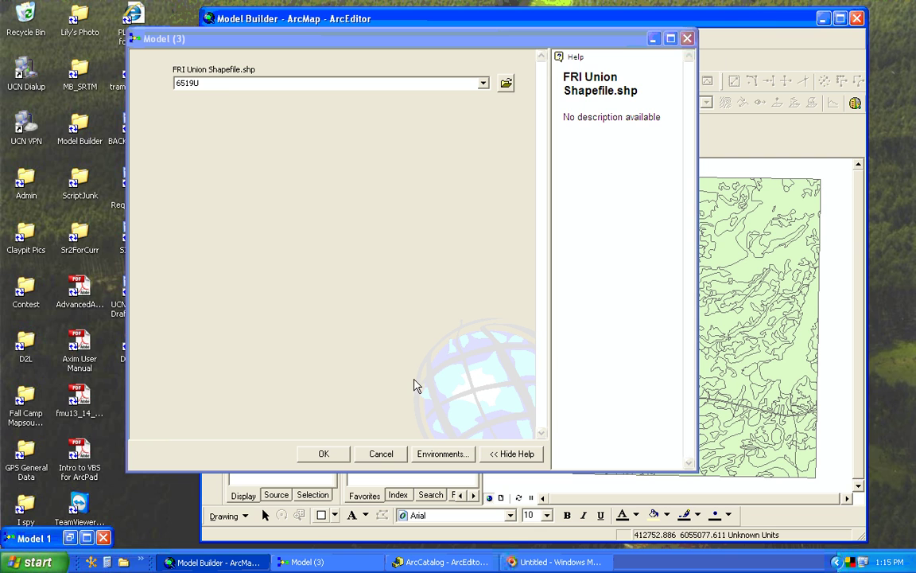
- Cancel the Model (3) dialog, examine the existing fields in the 6519U layer's attribute table, and close the table
left_click(370, 455)
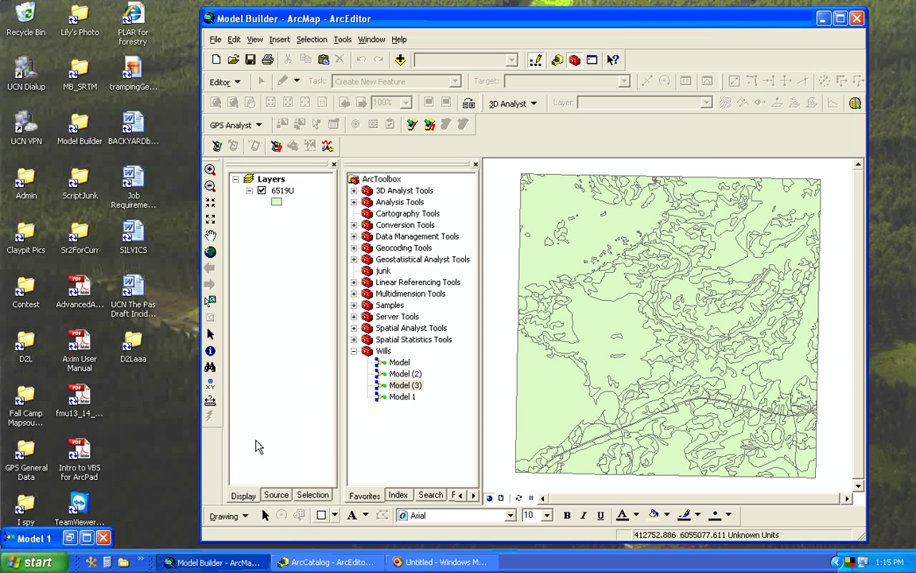
left_click(287, 192)
right_click(288, 193)
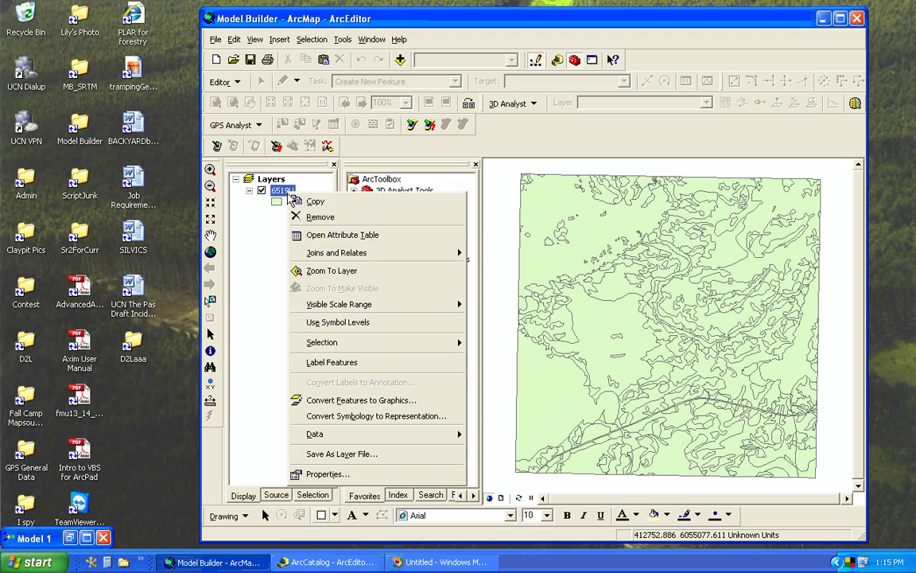
left_click(333, 237)
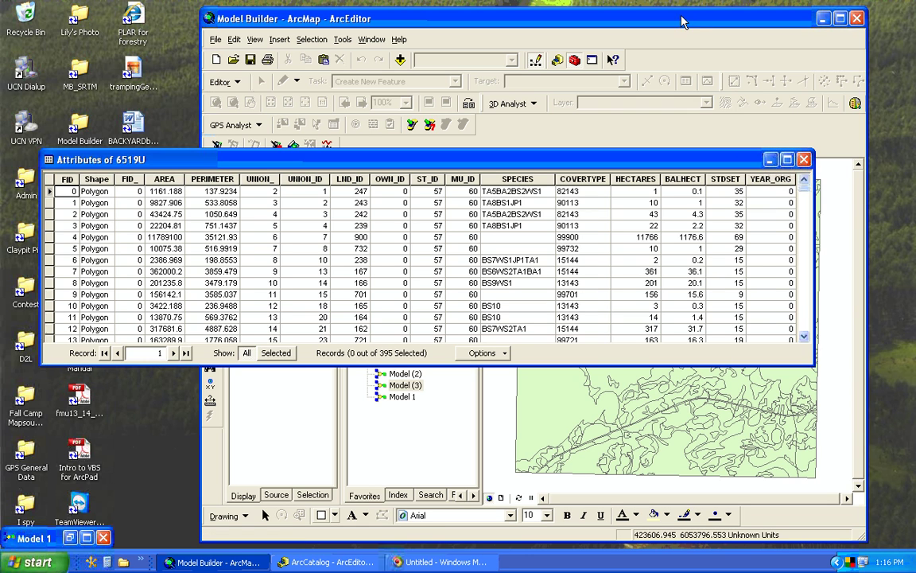
left_click(804, 159)
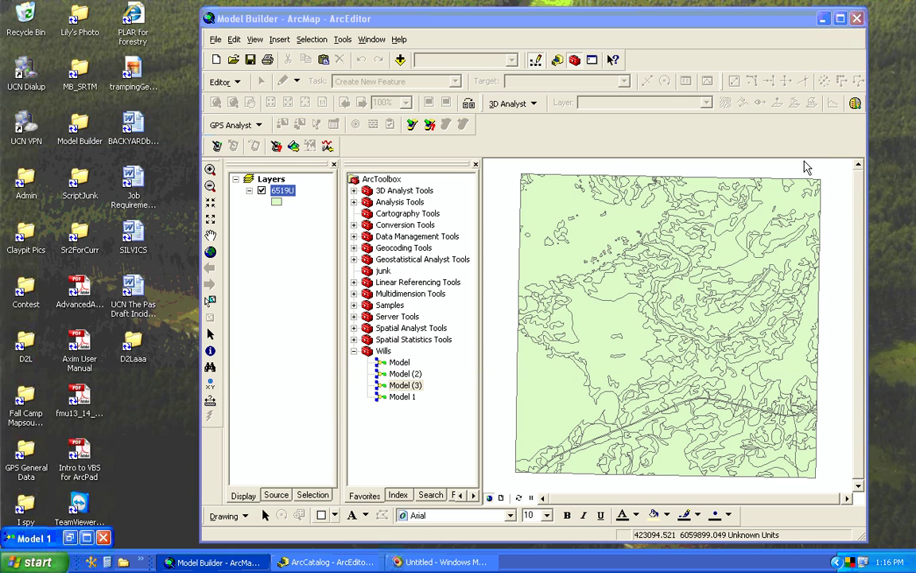
- Run Model (3) with FRI Union Shapefile.shp set to 6519U, continuing past the script errors, and close the completed progress dialog
left_click(399, 385)
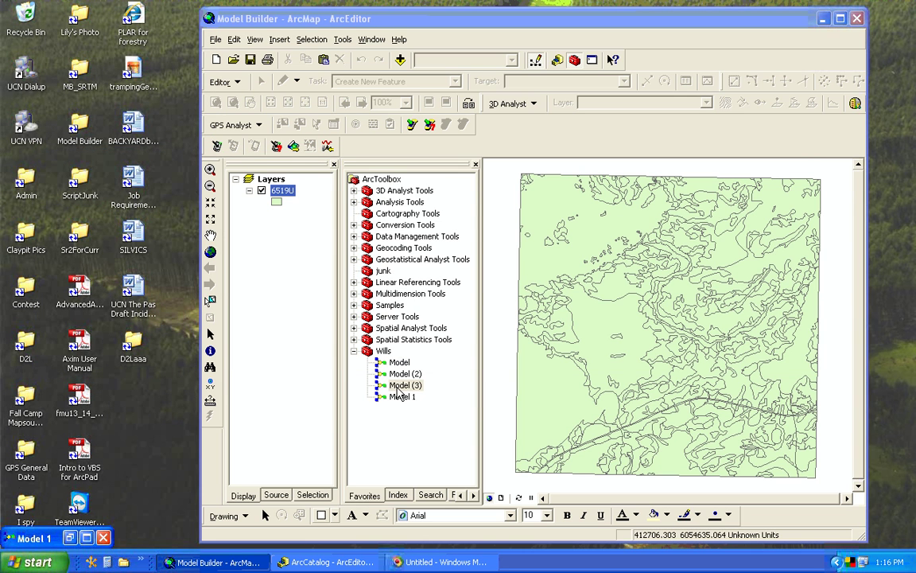
right_click(401, 387)
left_click(423, 395)
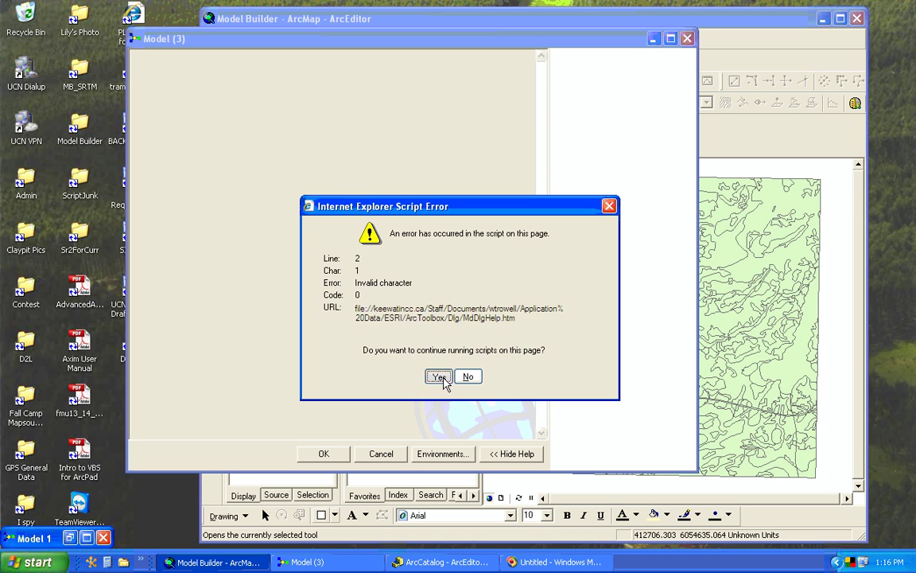
left_click(438, 377)
left_click(442, 378)
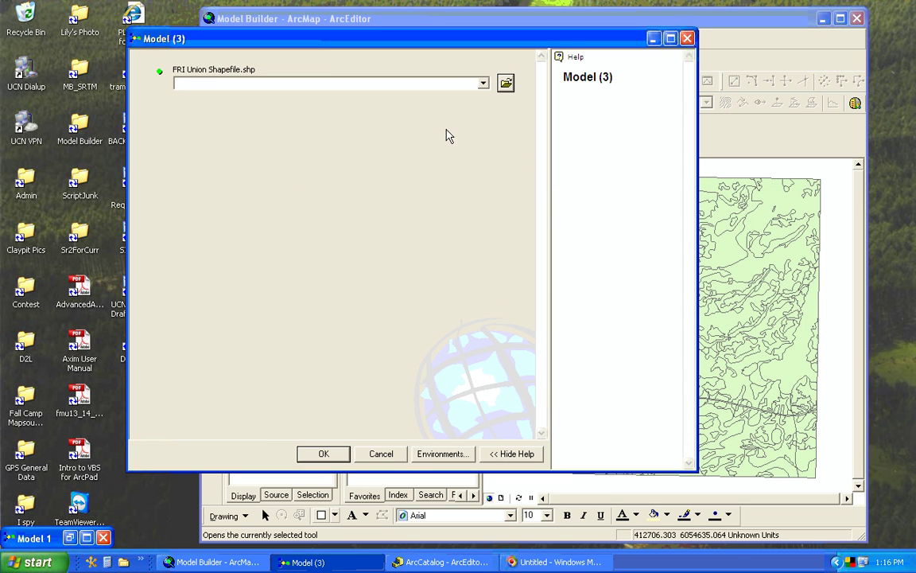
left_click(482, 83)
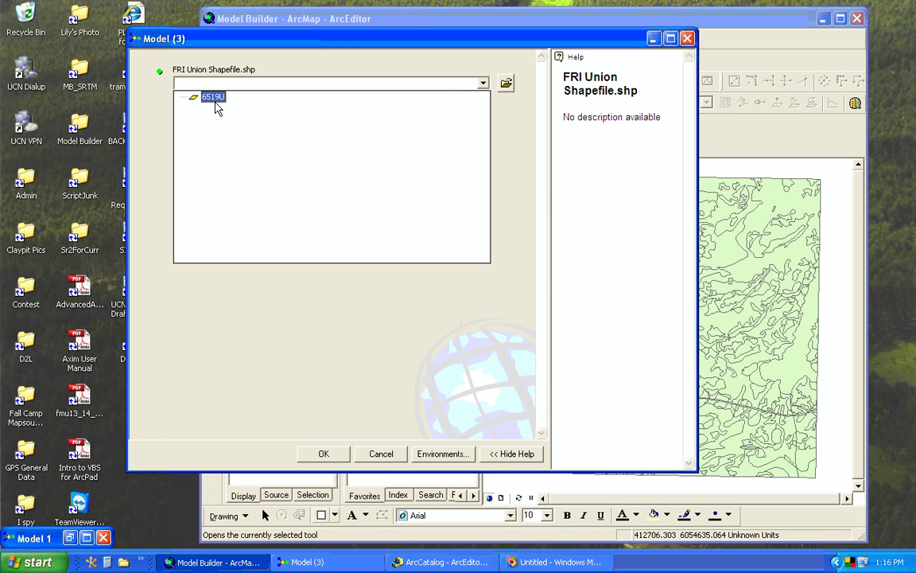
left_click(215, 95)
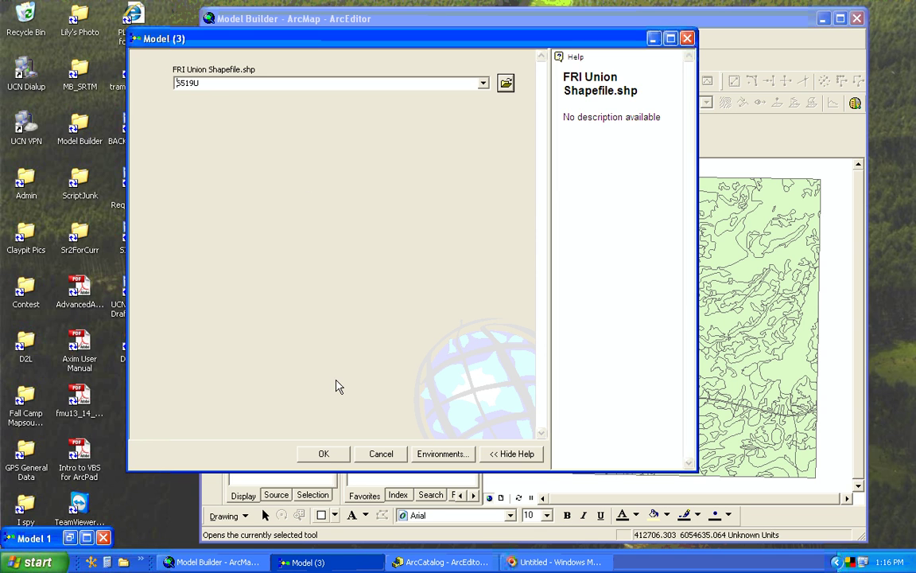
left_click(323, 455)
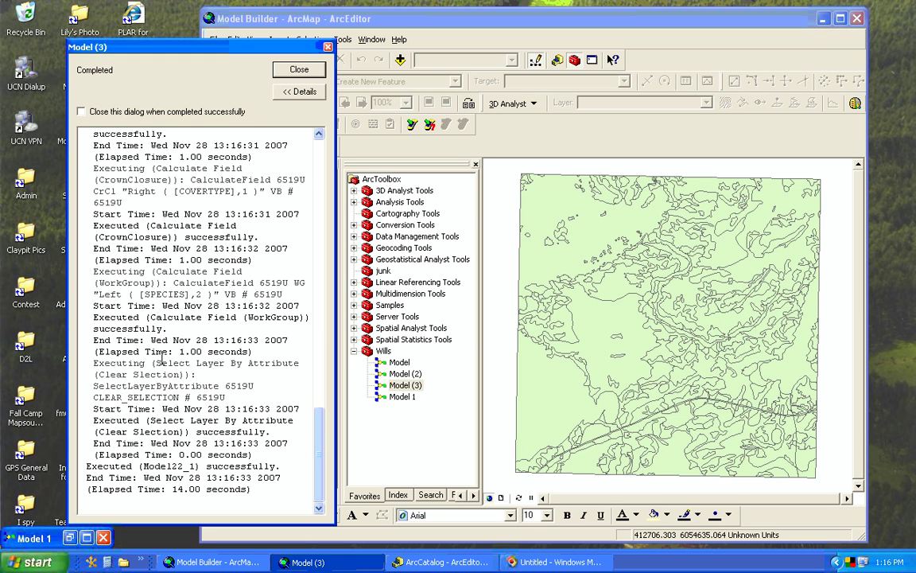
left_click(299, 70)
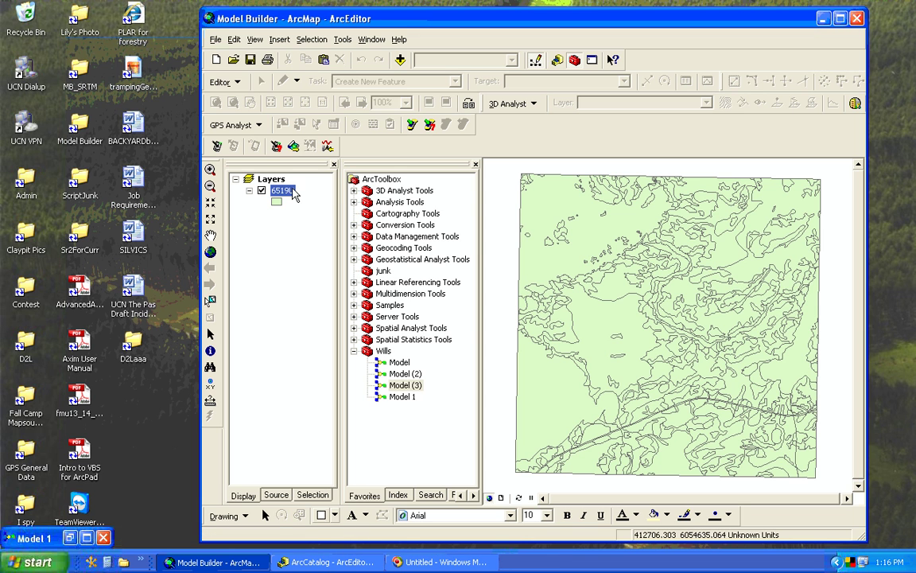
- Reopen the 6519U attribute table, examine the fields from CType to WG at its far end, and close it
right_click(291, 195)
left_click(322, 229)
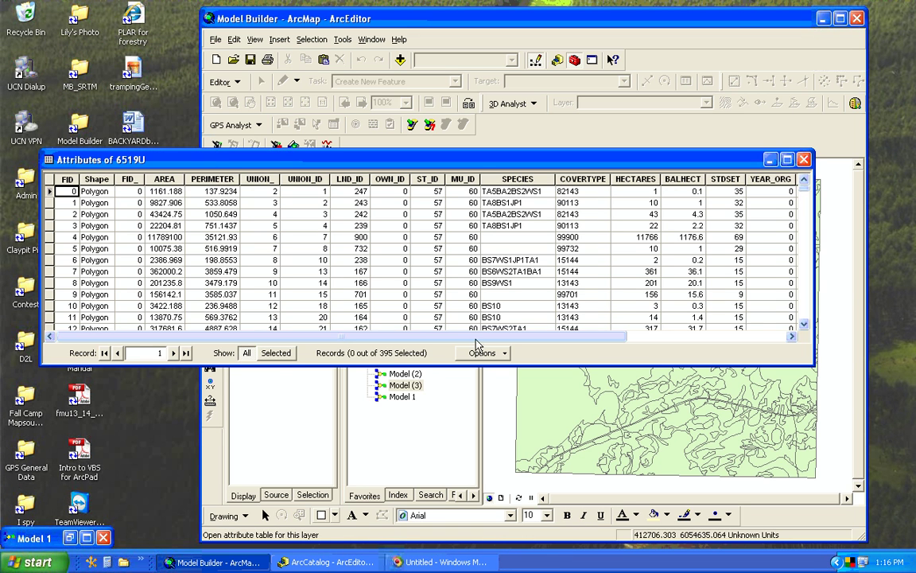
left_click_drag(477, 337, 641, 337)
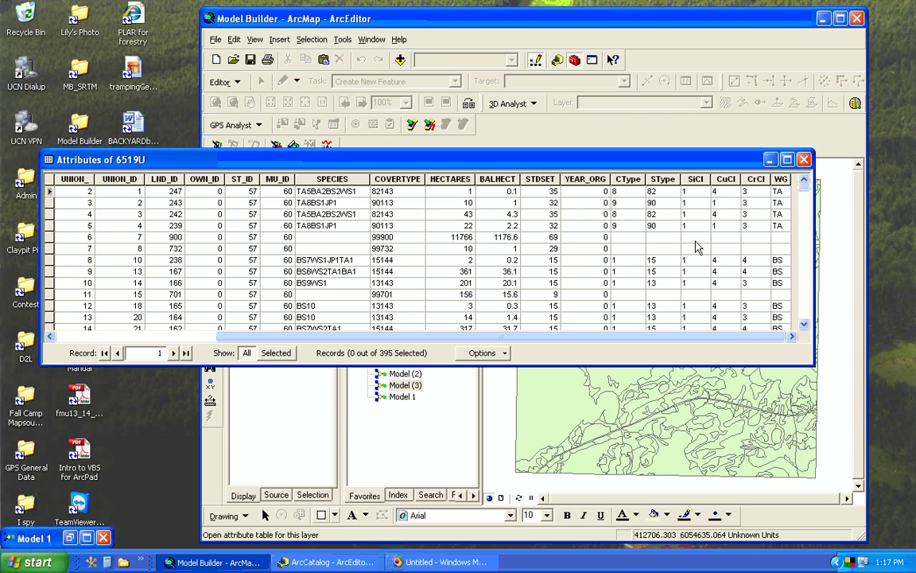
left_click(804, 160)
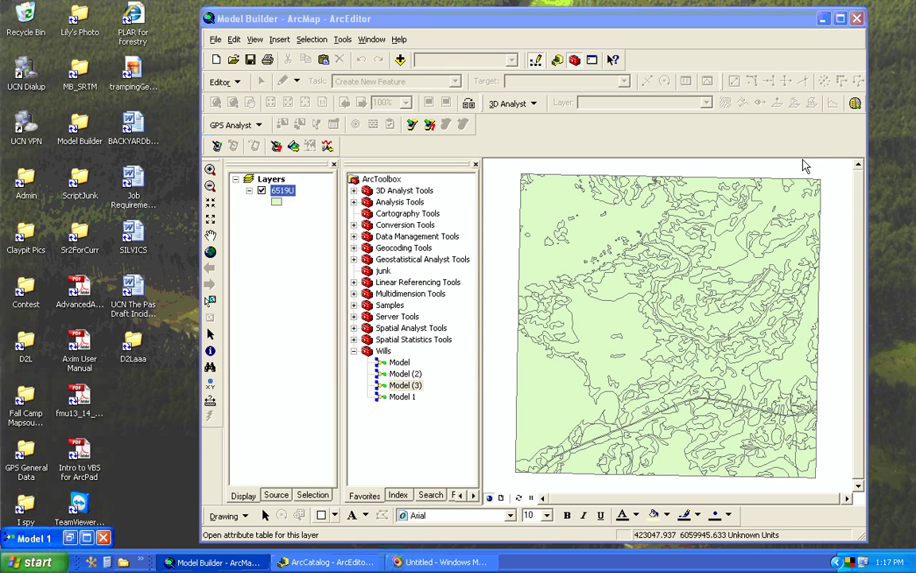
- Open Model 1 for editing and arrange its window and the ArcMap window so the toolbox tree and empty model are both accessible
right_click(402, 397)
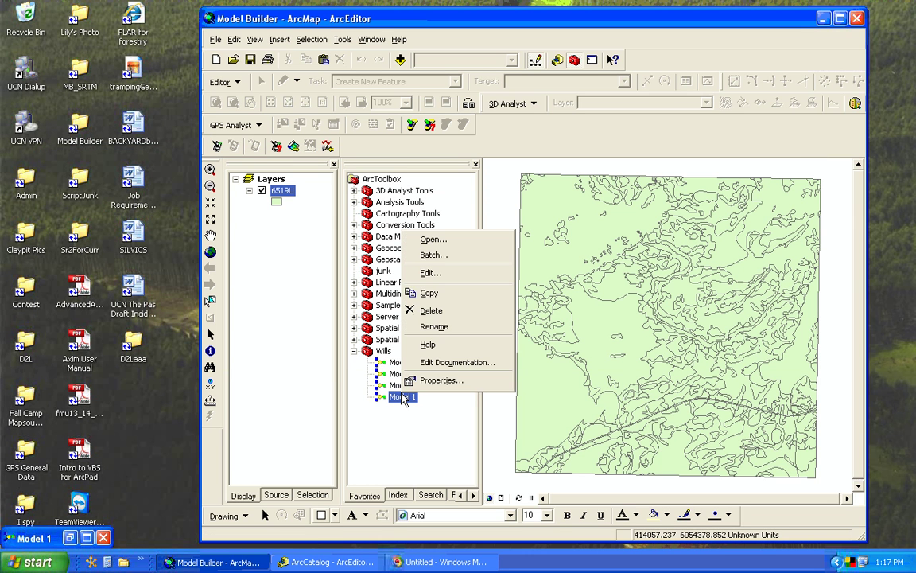
left_click(433, 273)
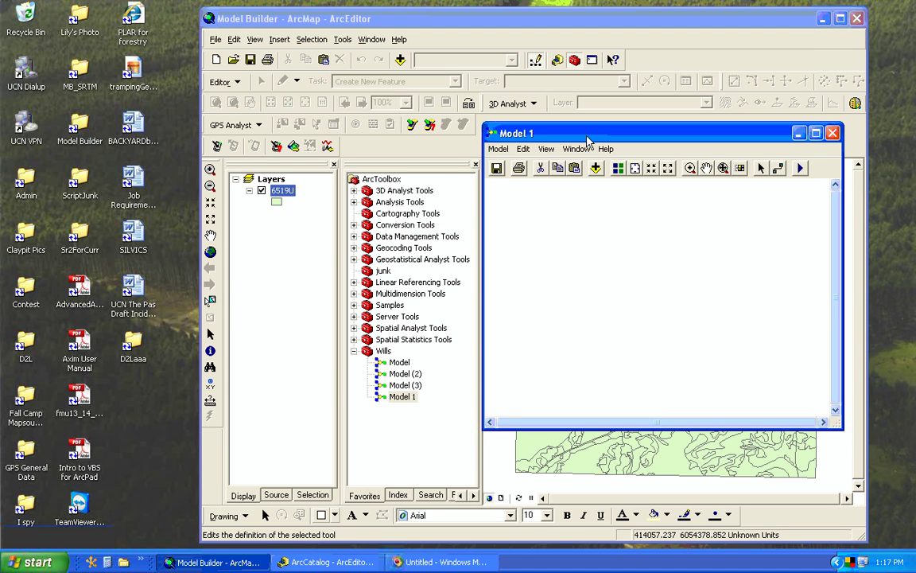
left_click_drag(589, 136, 638, 168)
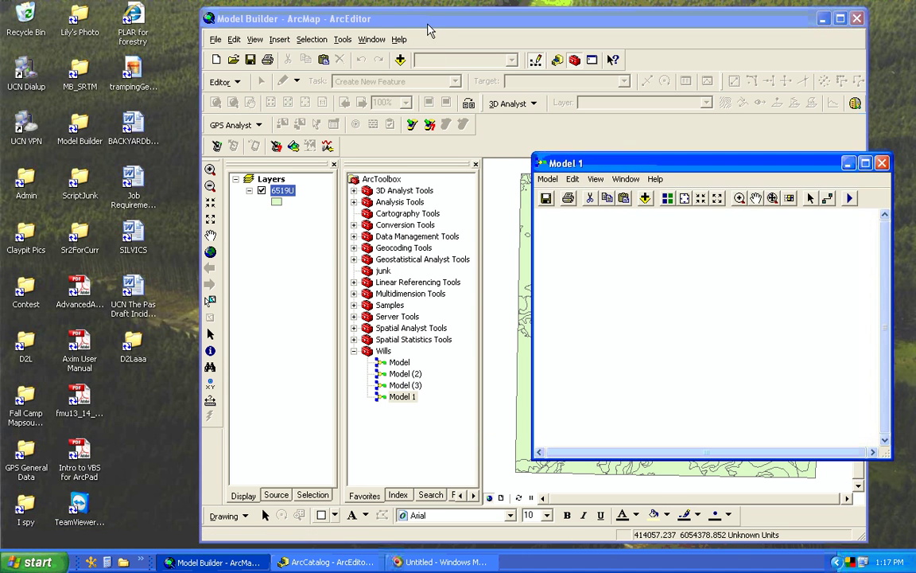
left_click_drag(427, 26, 306, 33)
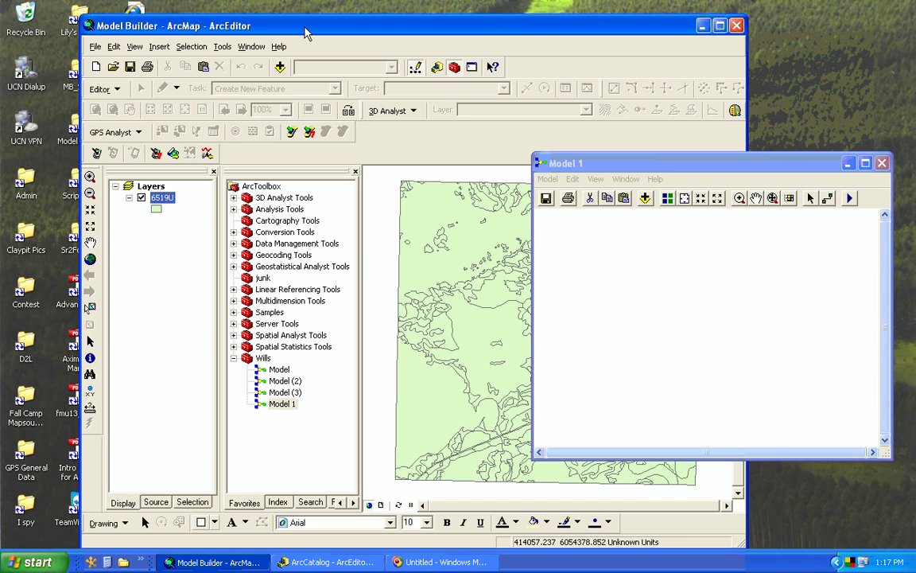
- Expand the Fields toolset under Data Management Tools and place the Add Field tool in Model 1
left_click(234, 243)
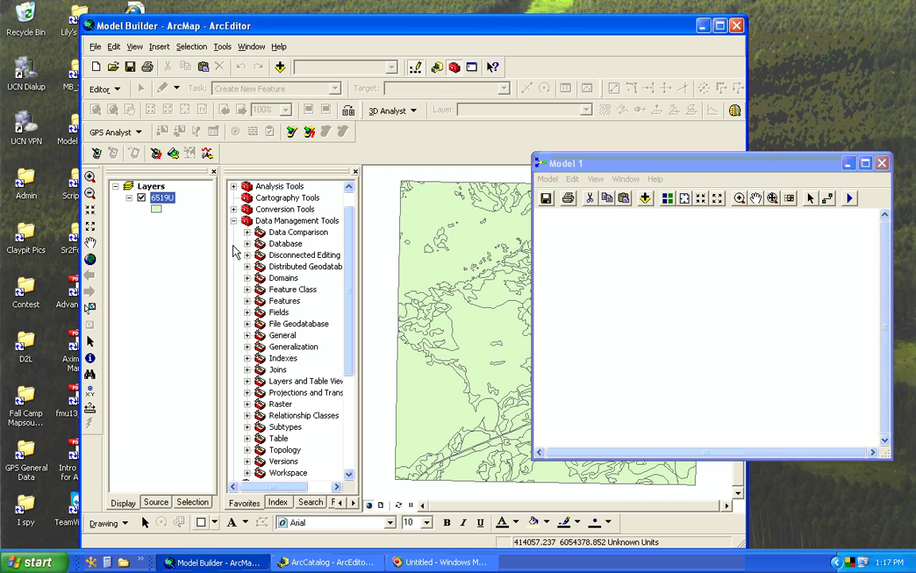
left_click(247, 312)
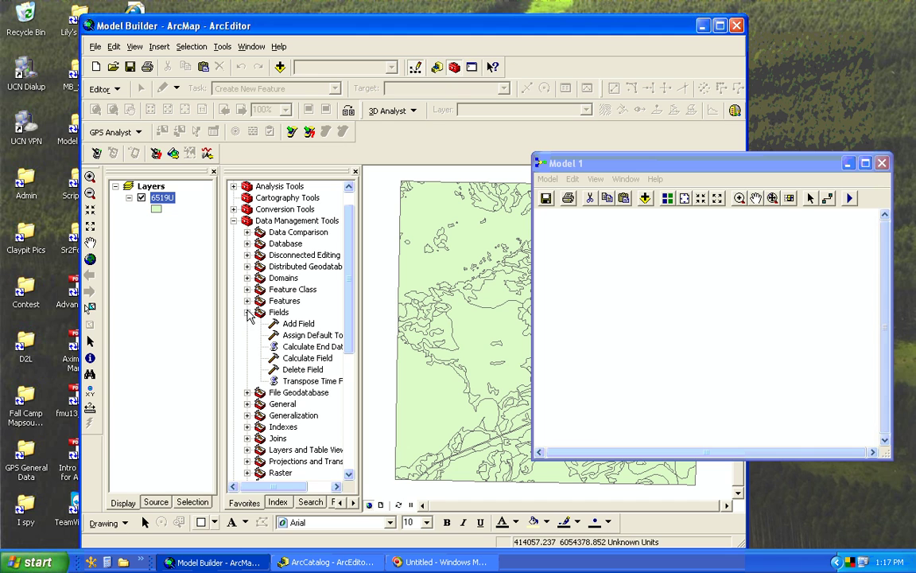
left_click(294, 324)
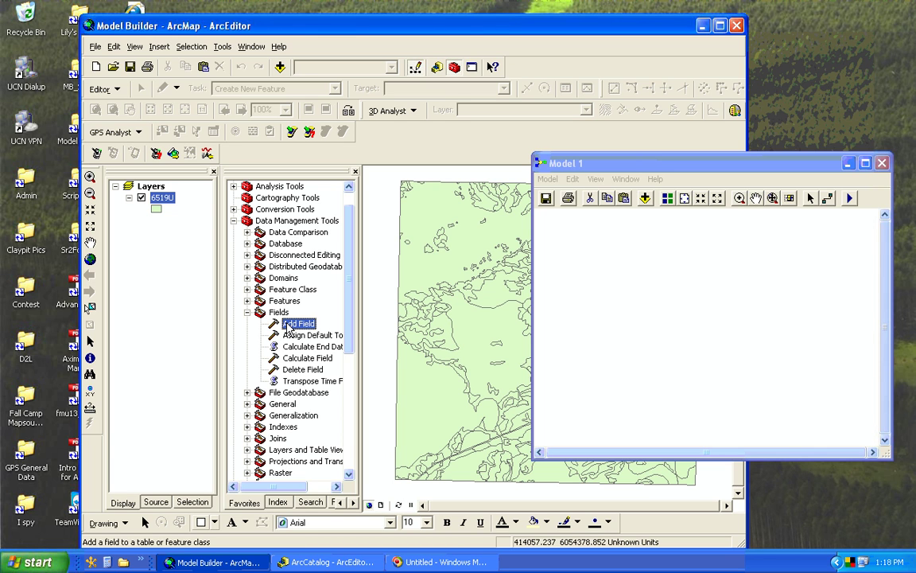
left_click_drag(290, 328, 594, 321)
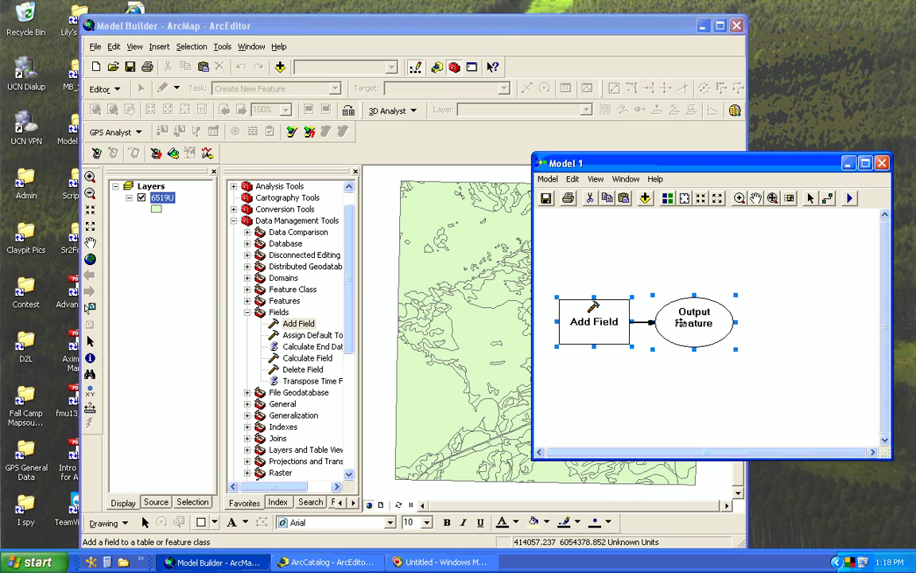
- Open the Add Field process in Model 1, continuing past the script errors, and set its input table to 6519U
left_click(598, 327)
right_click(585, 318)
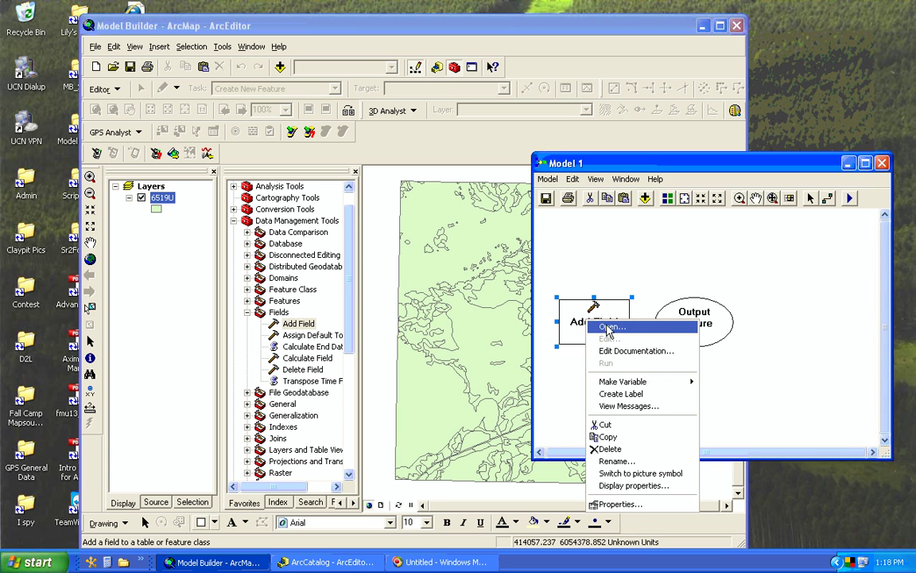
left_click(612, 323)
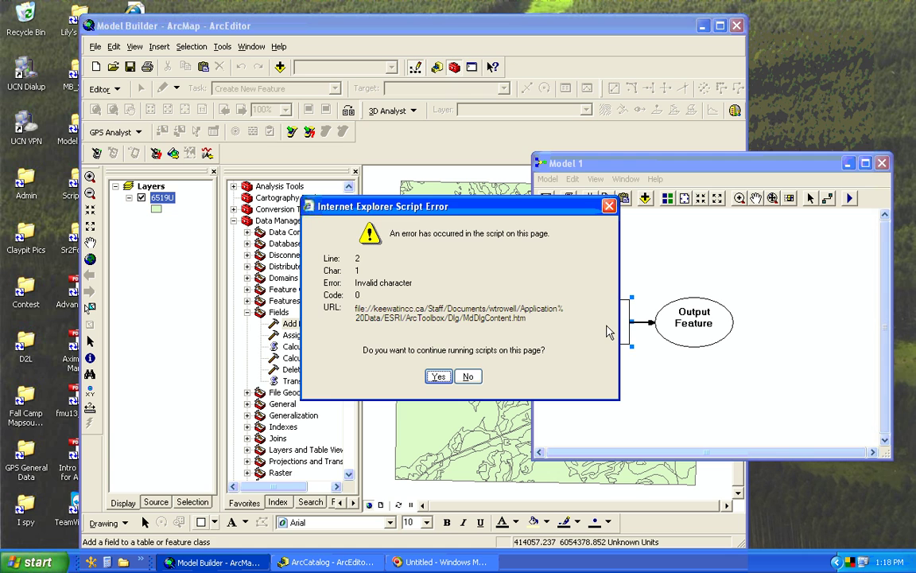
left_click(438, 377)
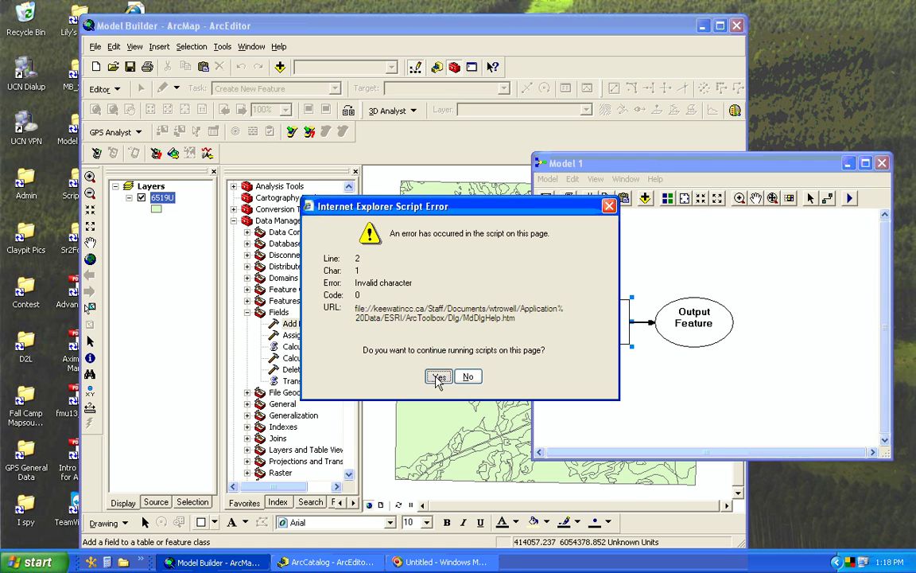
left_click(438, 377)
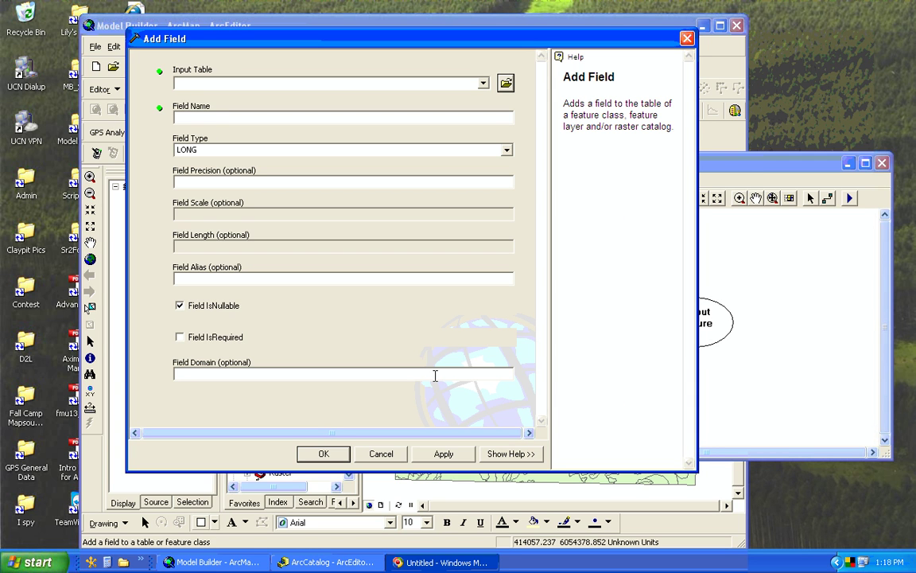
left_click(483, 86)
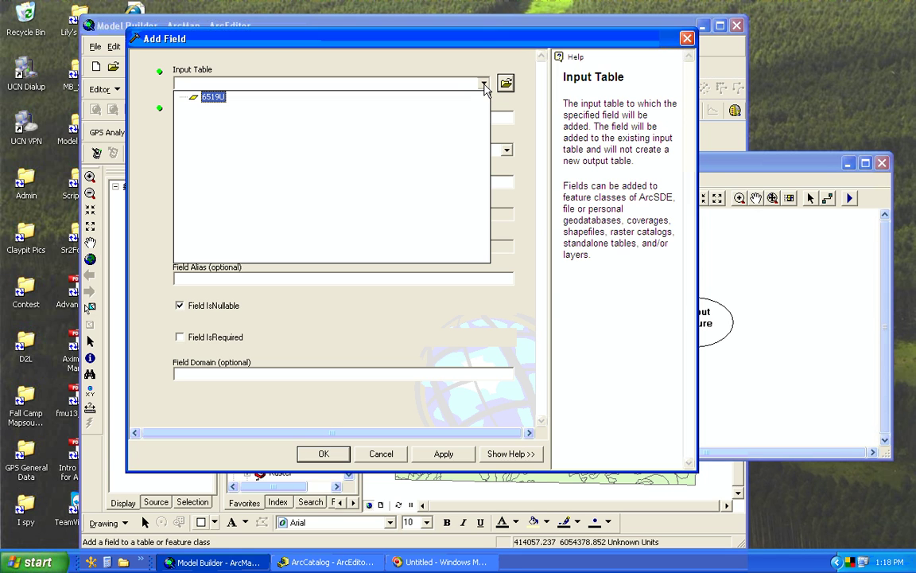
left_click(213, 98)
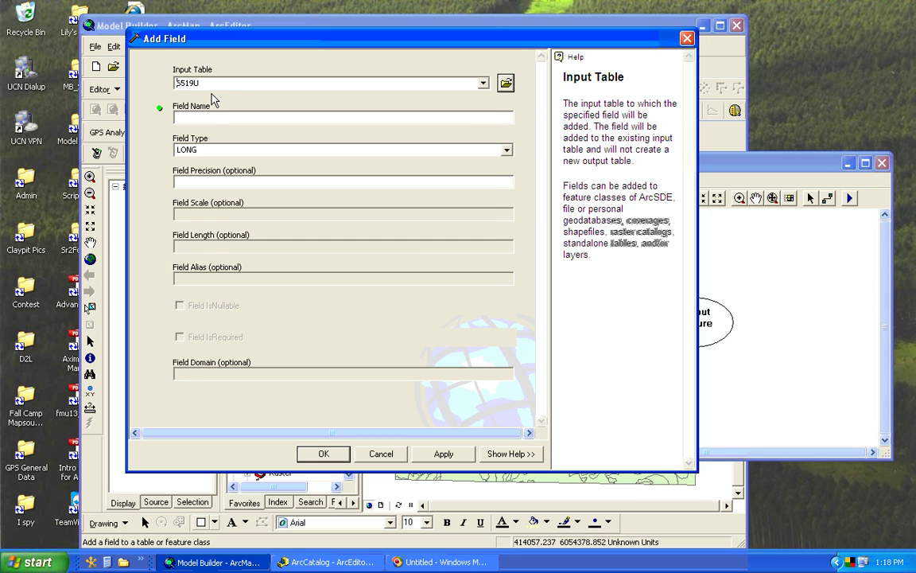
- Name the new field junk, keep the field type LONG, set the field precision to 5, and confirm the Add Field settings
left_click(236, 118)
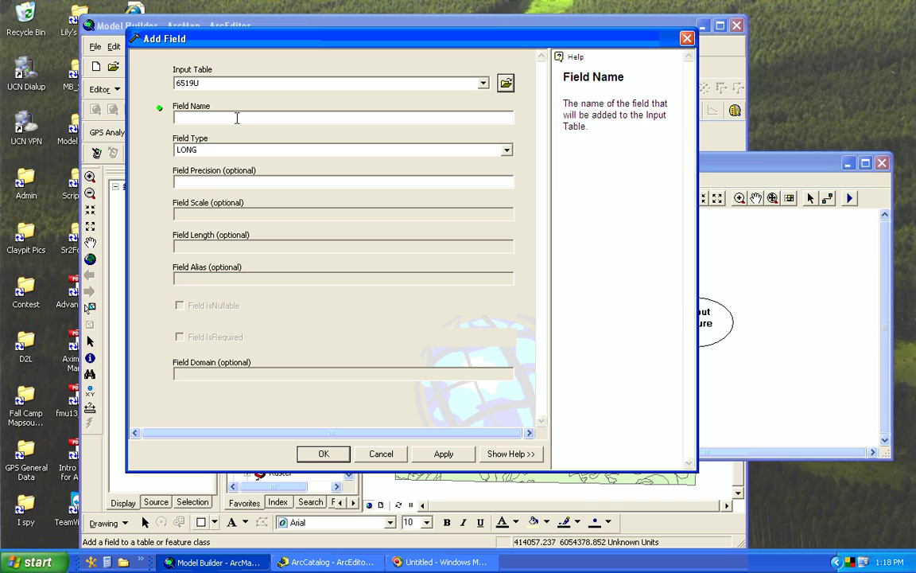
type("junk")
left_click(507, 149)
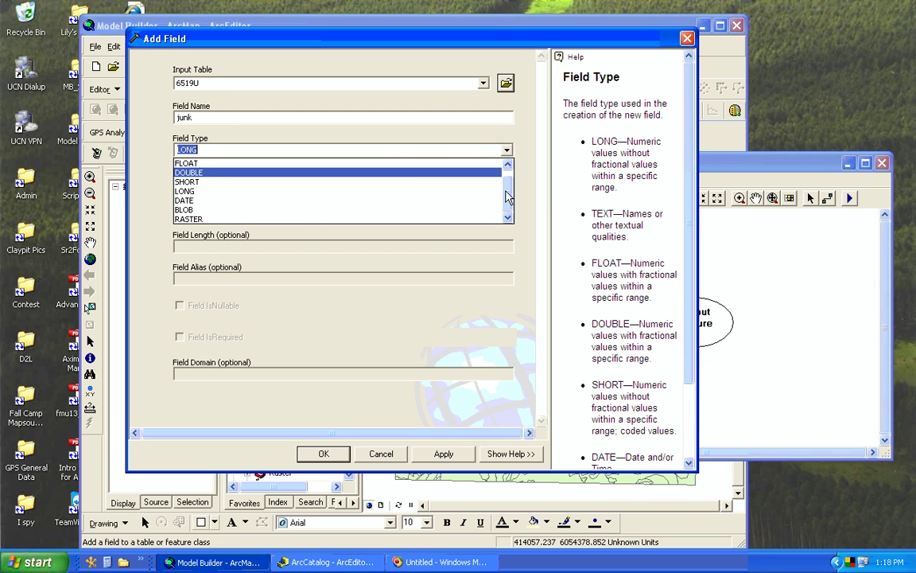
scroll(459, 169, "up", 1)
left_click(393, 150)
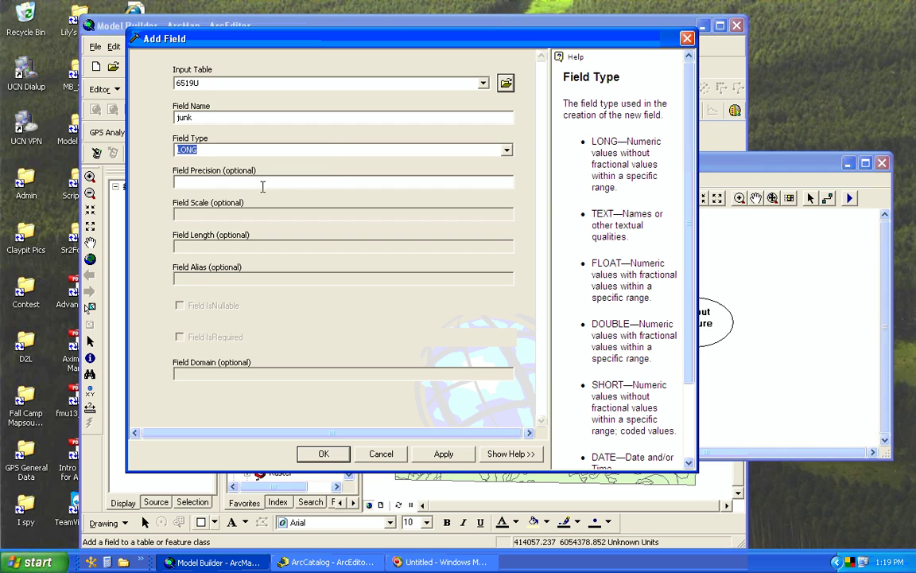
left_click(243, 180)
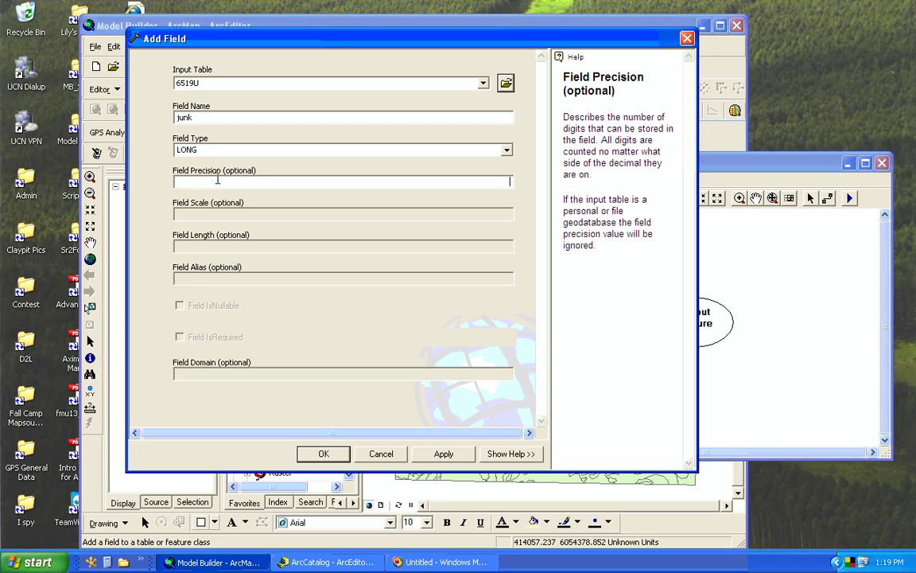
type("5")
left_click(337, 459)
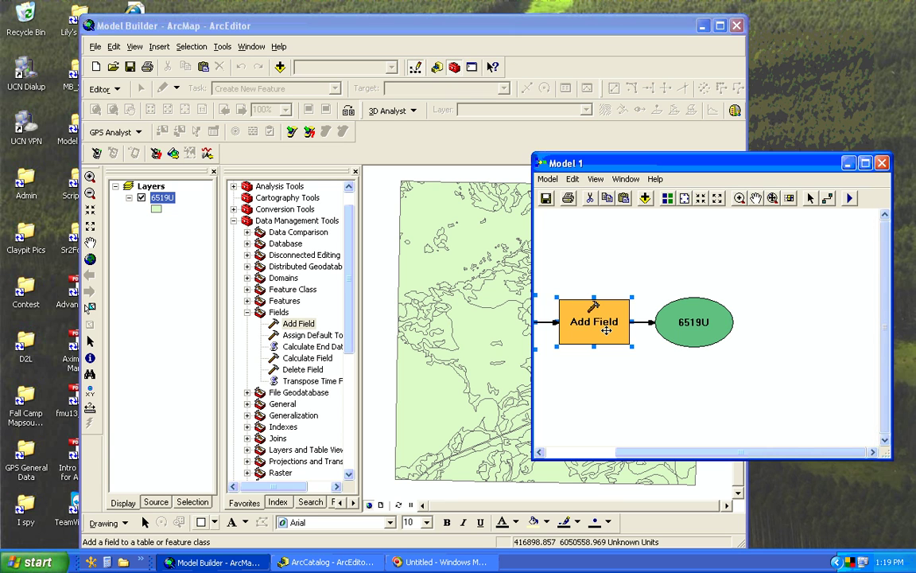
- Place the Calculate Field tool in Model 1 beyond the 6519U output of Add Field
left_click(299, 359)
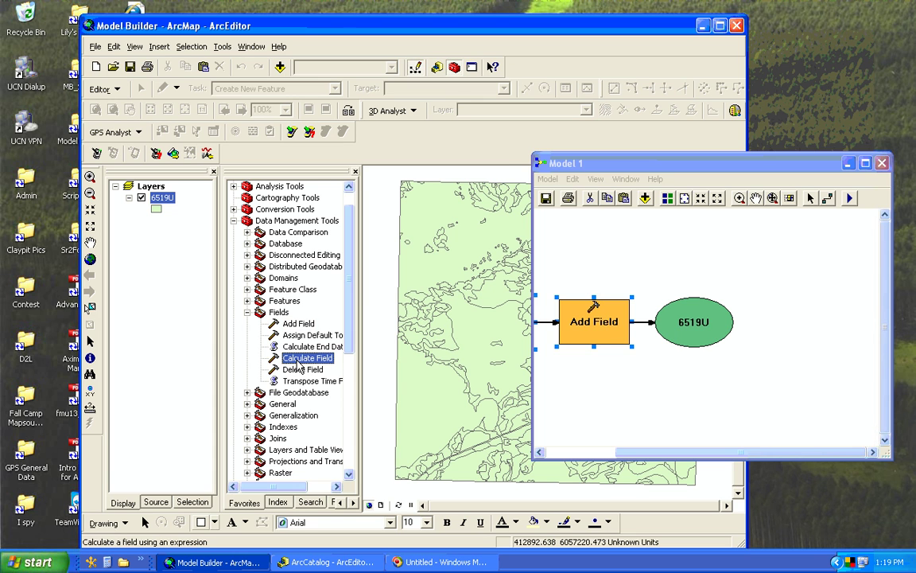
left_click_drag(299, 363, 835, 347)
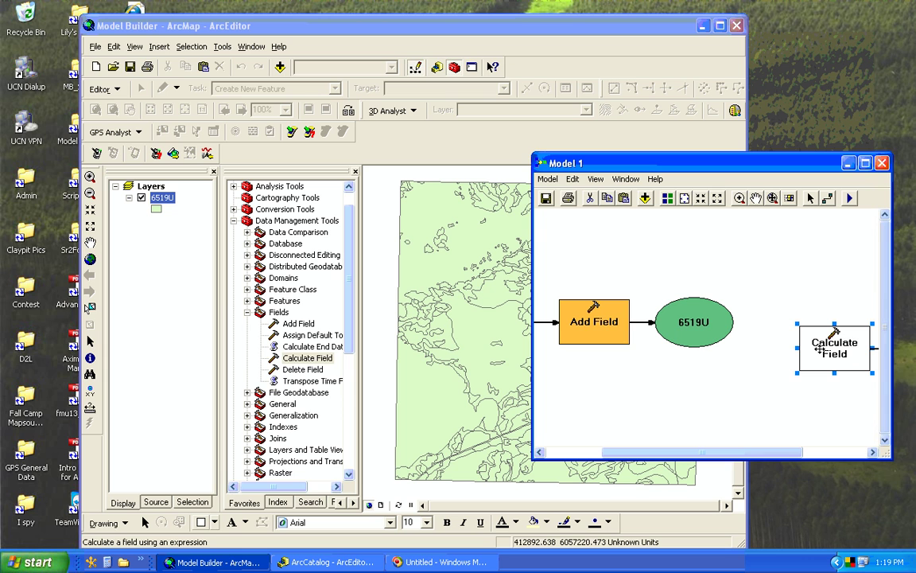
right_click(819, 350)
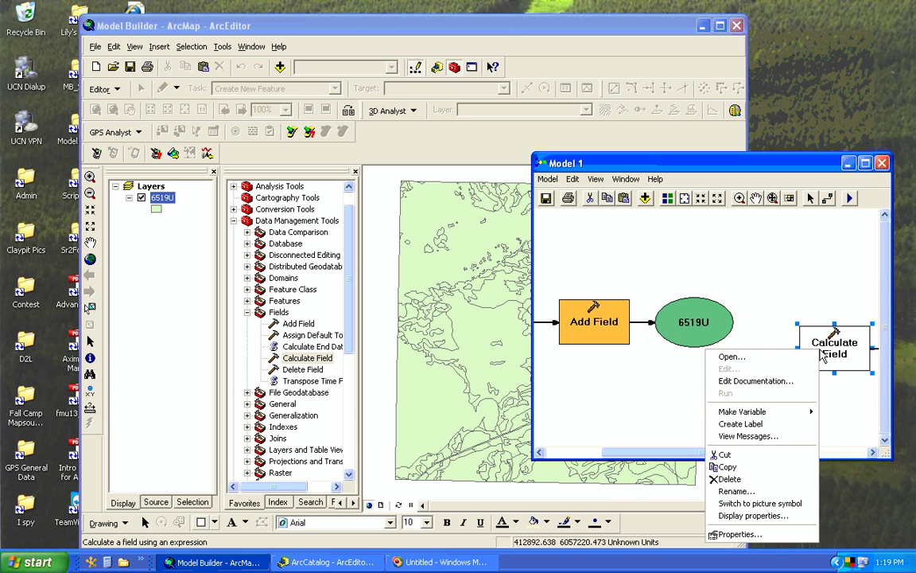
left_click(758, 364)
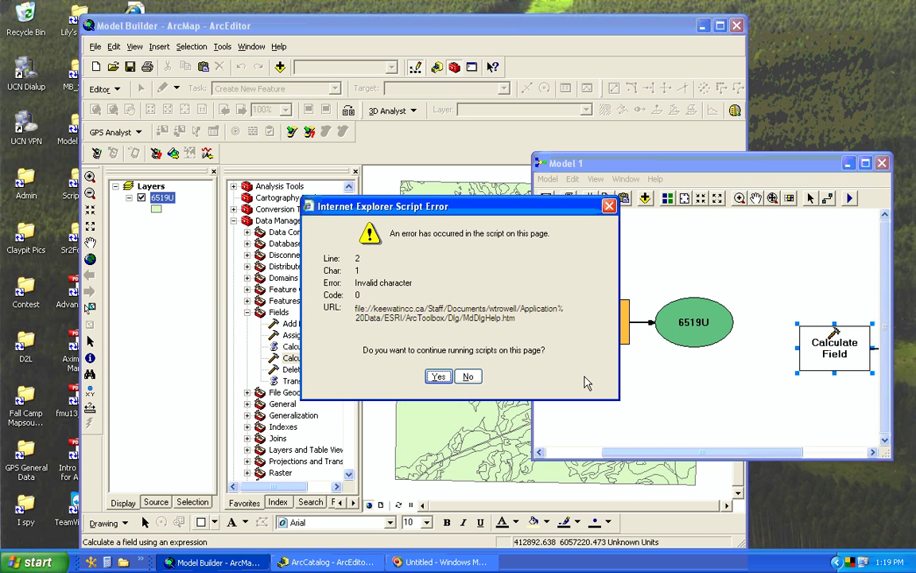
left_click(443, 379)
left_click(438, 377)
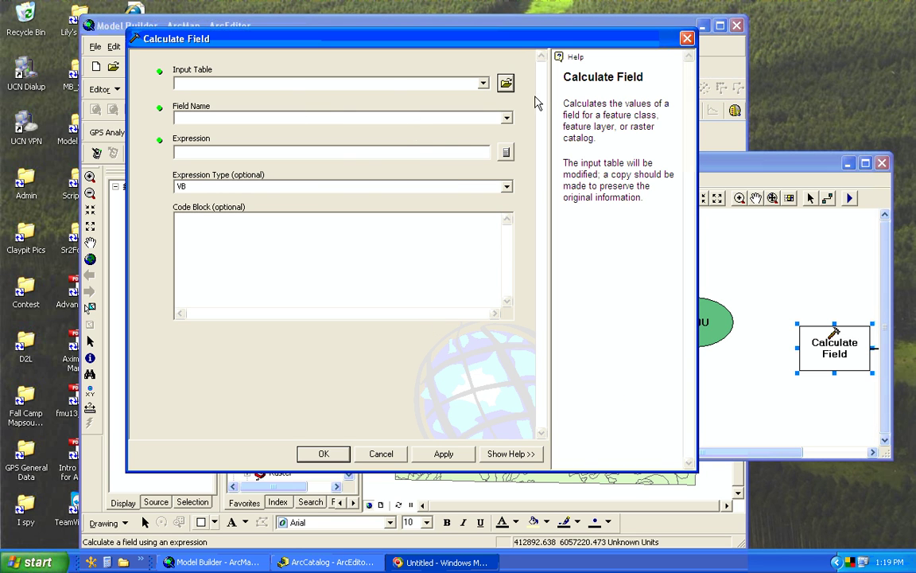
left_click(483, 85)
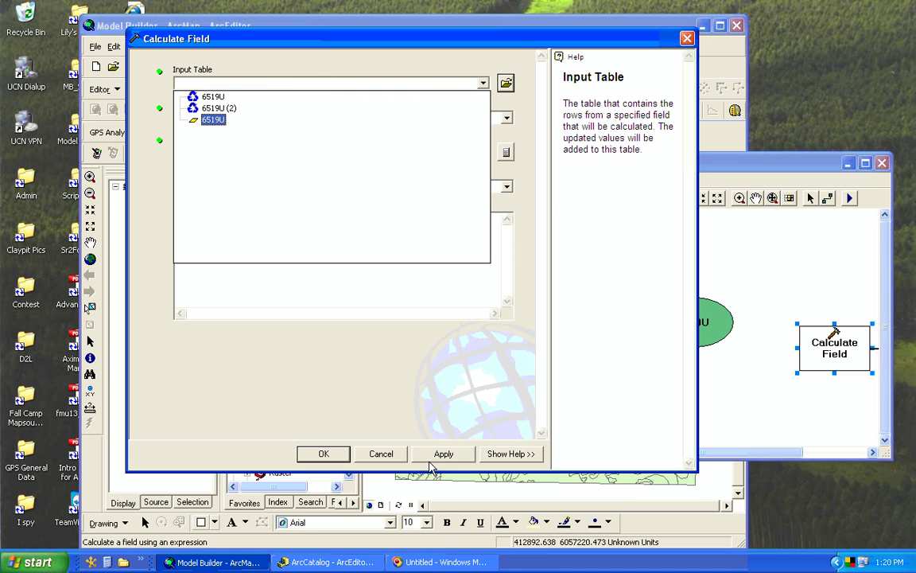
left_click(387, 458)
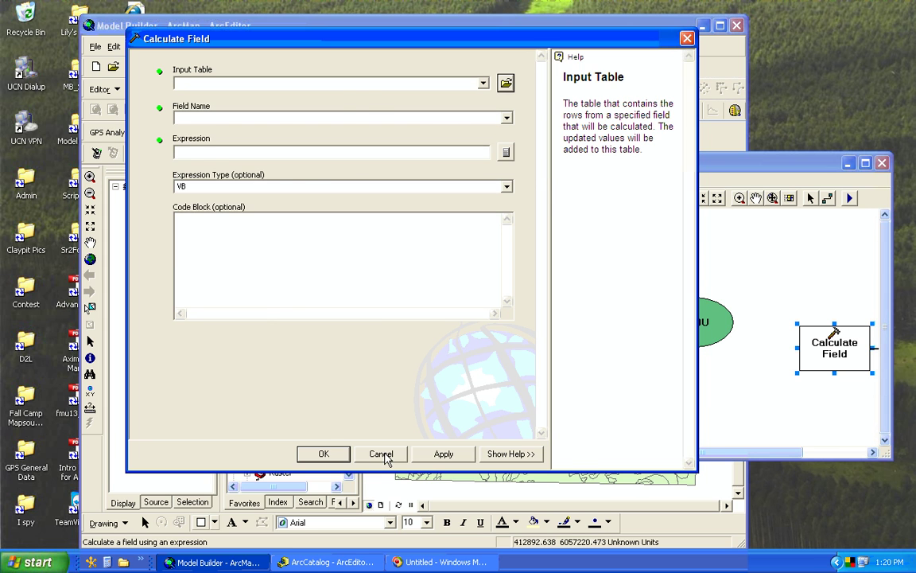
left_click(385, 459)
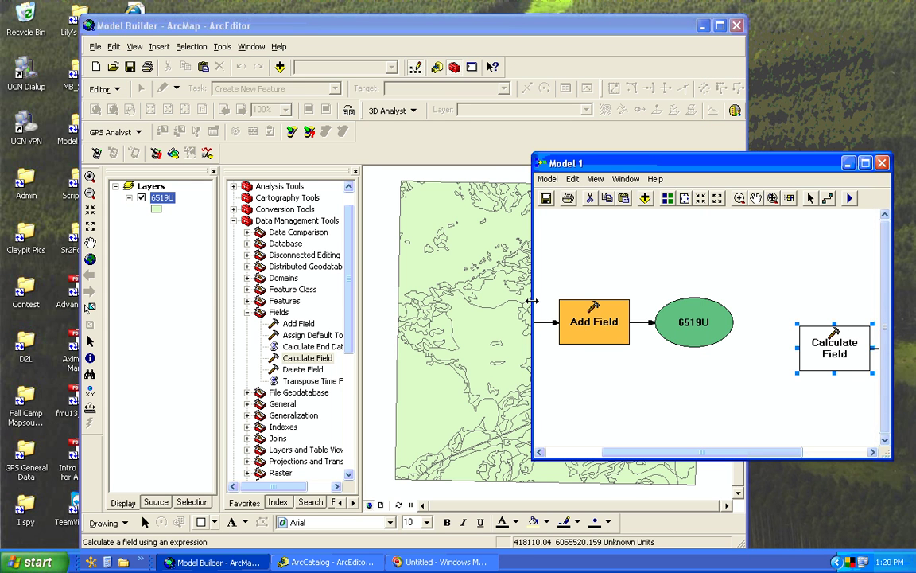
- Widen the Model 1 window to show the whole model and open the Calculate Field process, continuing past the script errors
left_click_drag(532, 301, 302, 301)
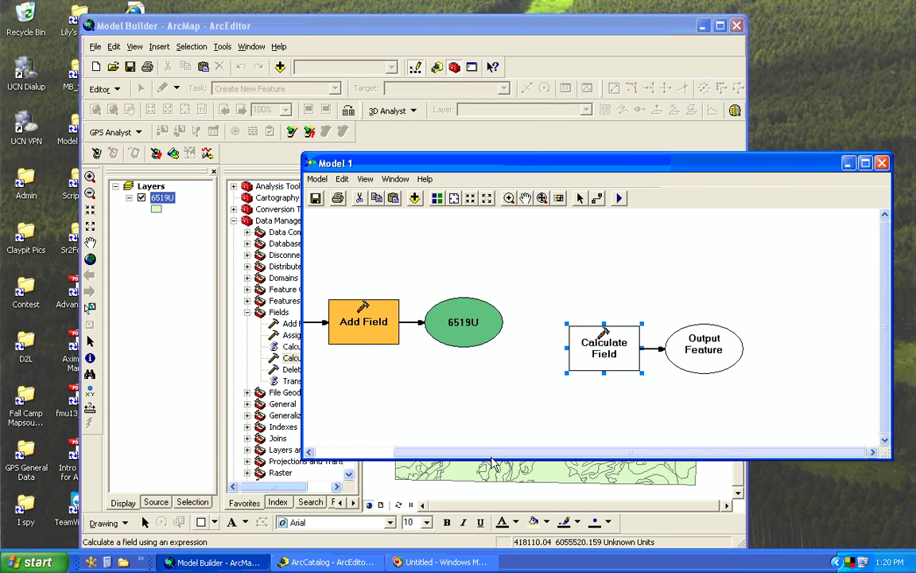
left_click_drag(490, 453, 408, 460)
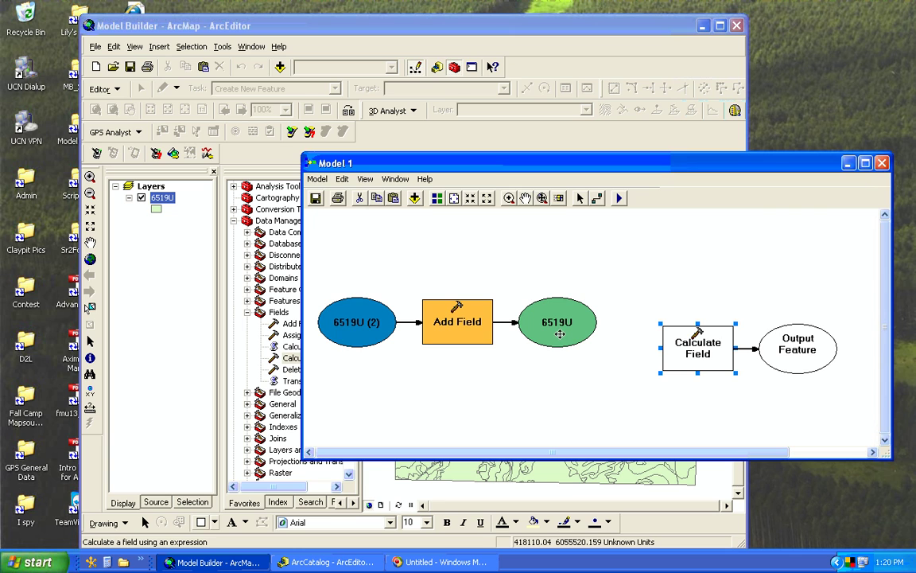
right_click(698, 352)
left_click(731, 359)
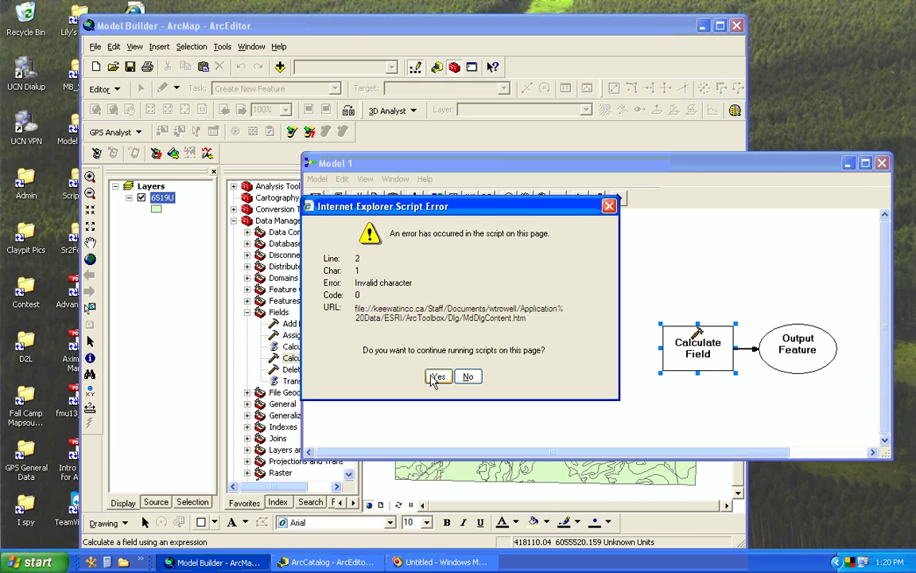
left_click(437, 377)
left_click(437, 377)
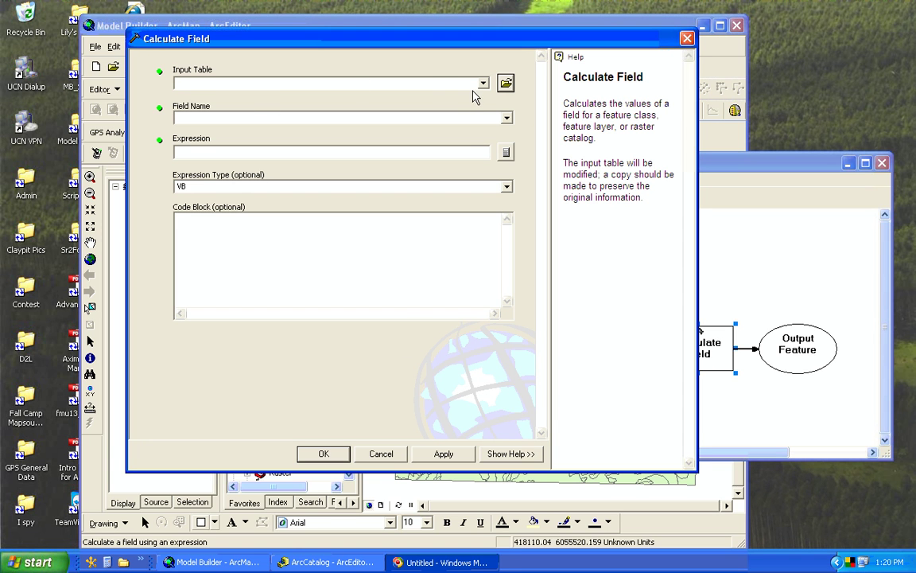
- Set the Calculate Field input table to the 6519U output of Add Field and choose junk as the field name
left_click(482, 82)
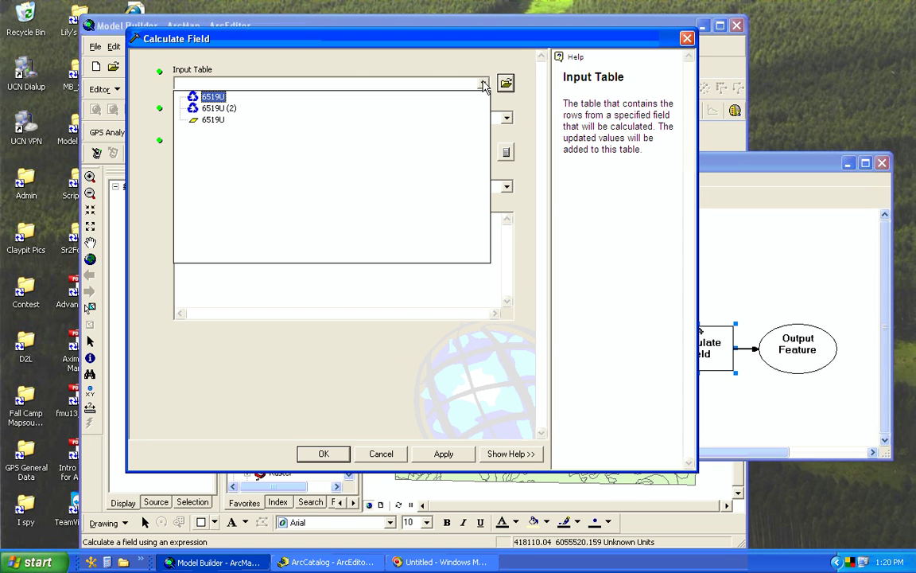
left_click(214, 96)
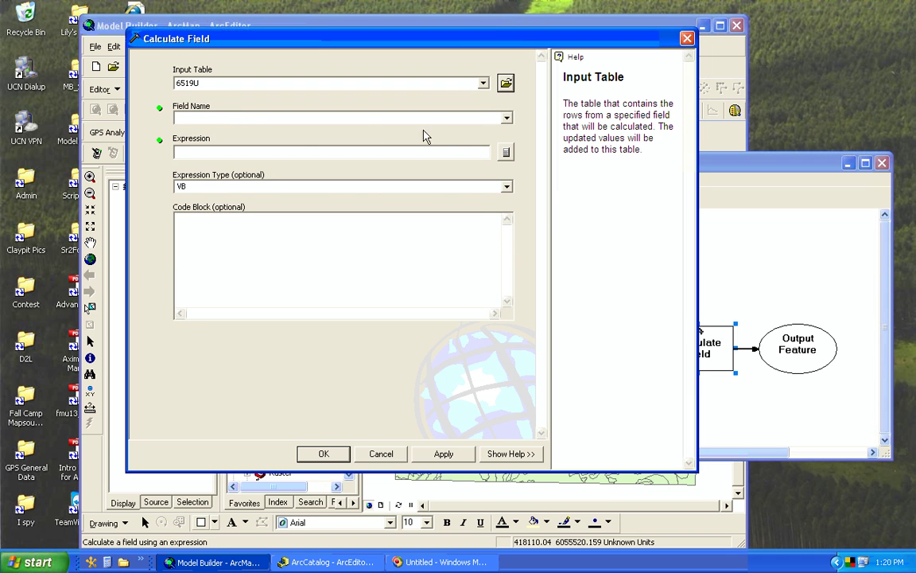
left_click(507, 119)
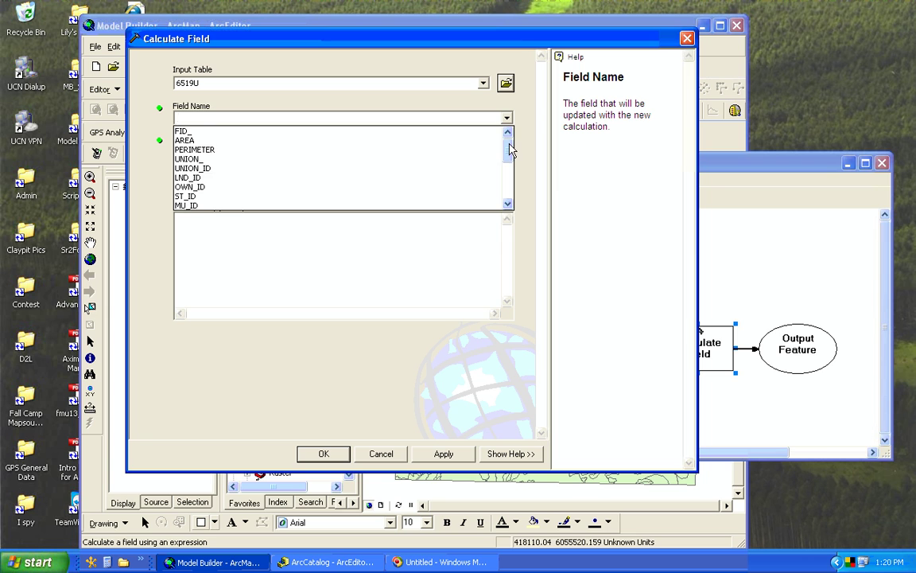
left_click_drag(509, 149, 509, 189)
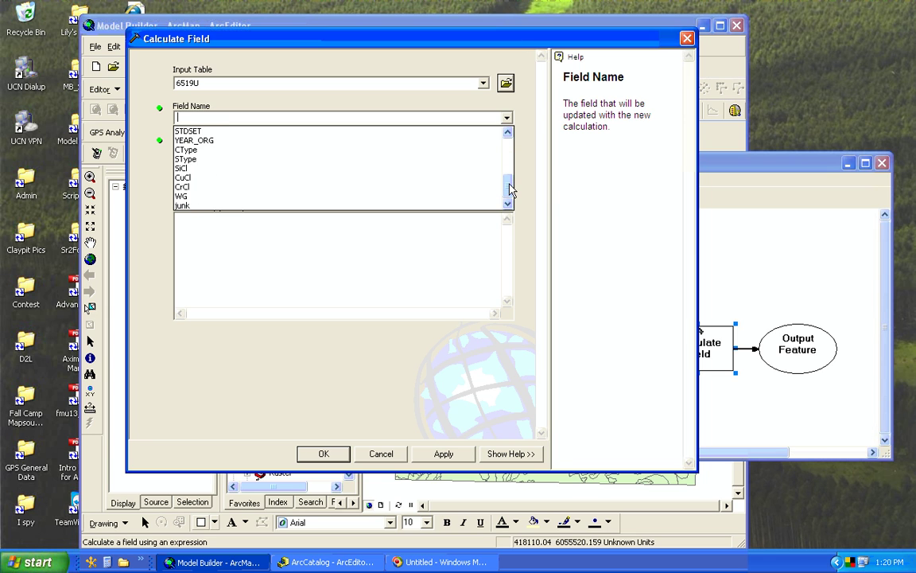
left_click(355, 205)
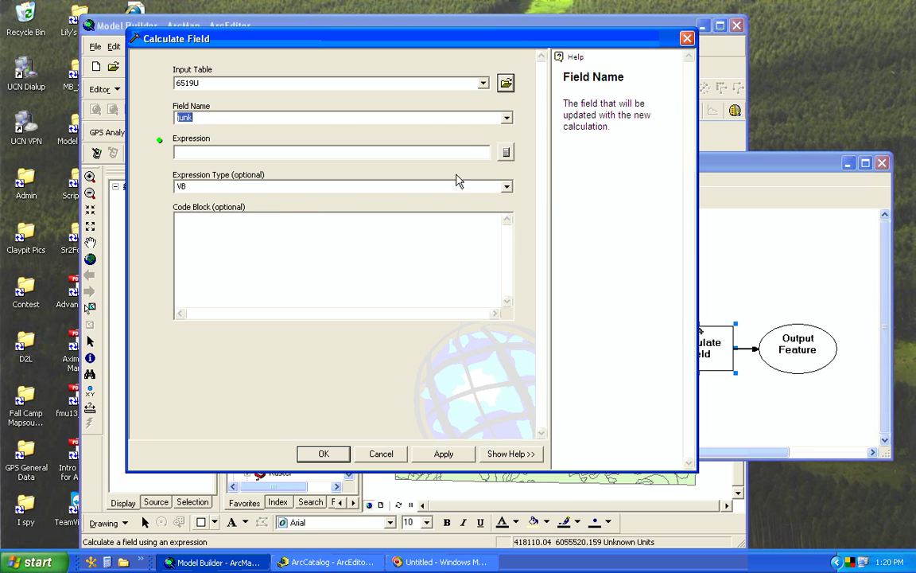
- Build the expression LND_ID for the junk field in the Field Calculator and accept it
left_click(505, 154)
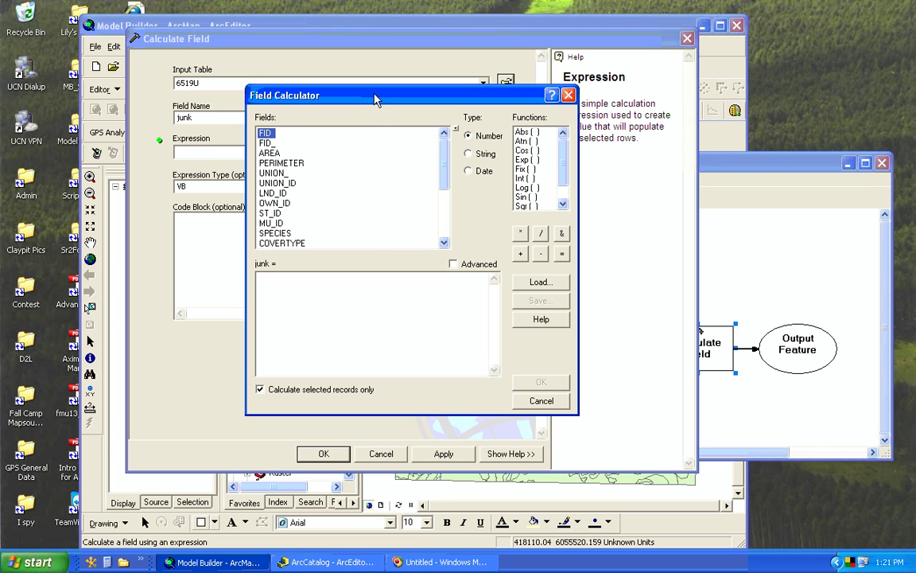
left_click(279, 288)
left_click(276, 194)
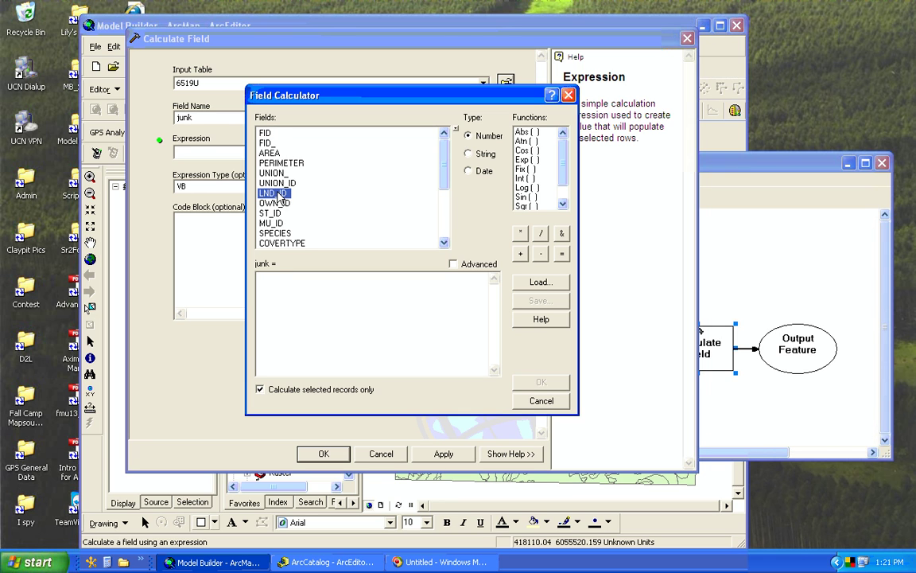
left_click(272, 279)
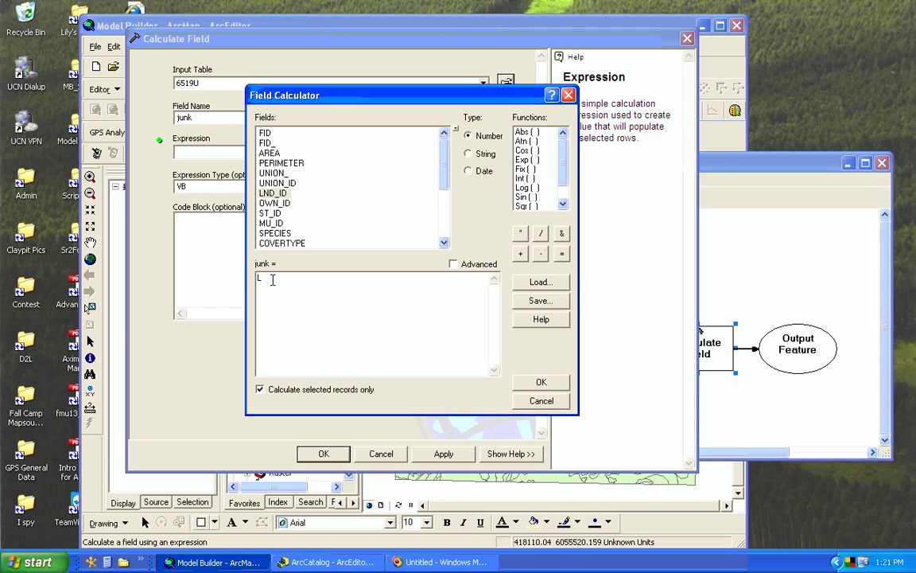
type("LND_ID")
left_click(540, 384)
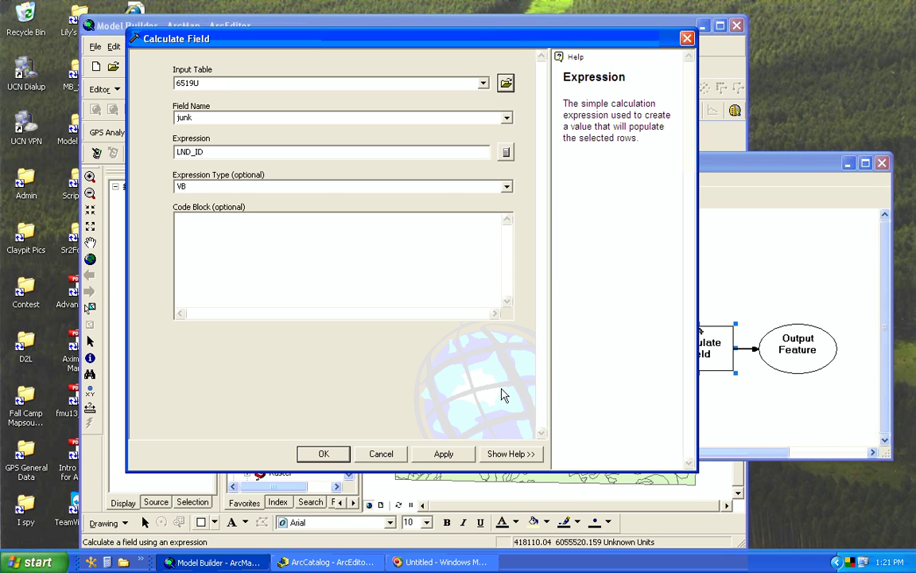
- Review the junk expression in the Field Calculator, keep LND_ID, and confirm the Calculate Field settings
left_click(505, 153)
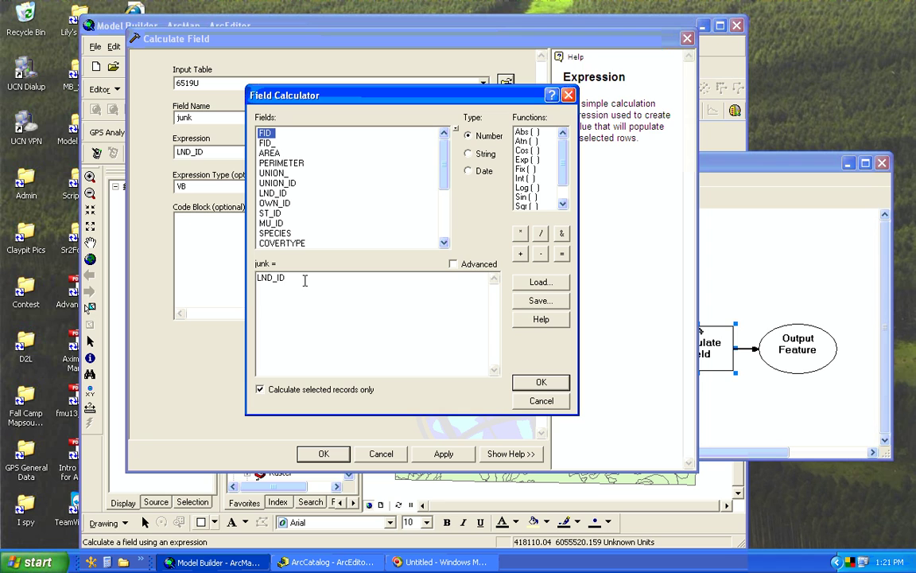
double_click(270, 278)
left_click(541, 381)
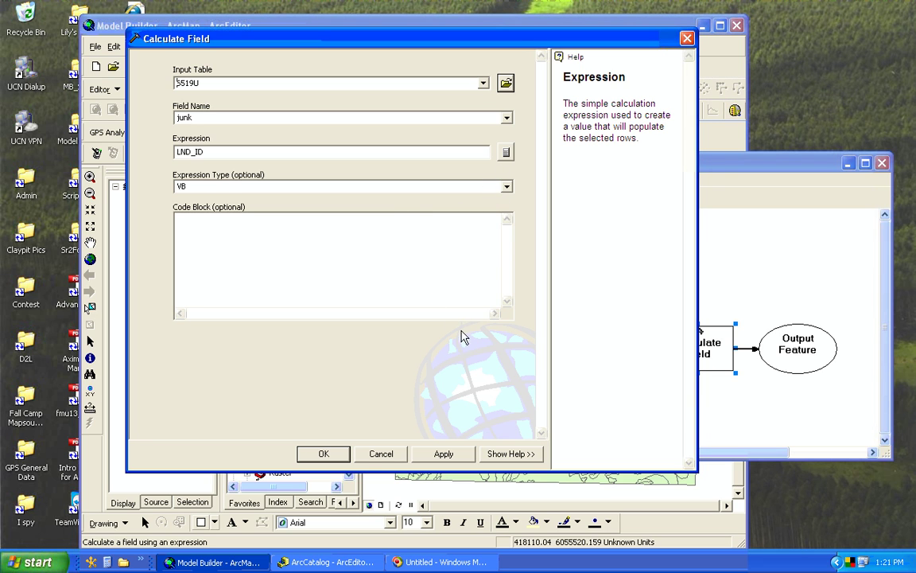
left_click(328, 456)
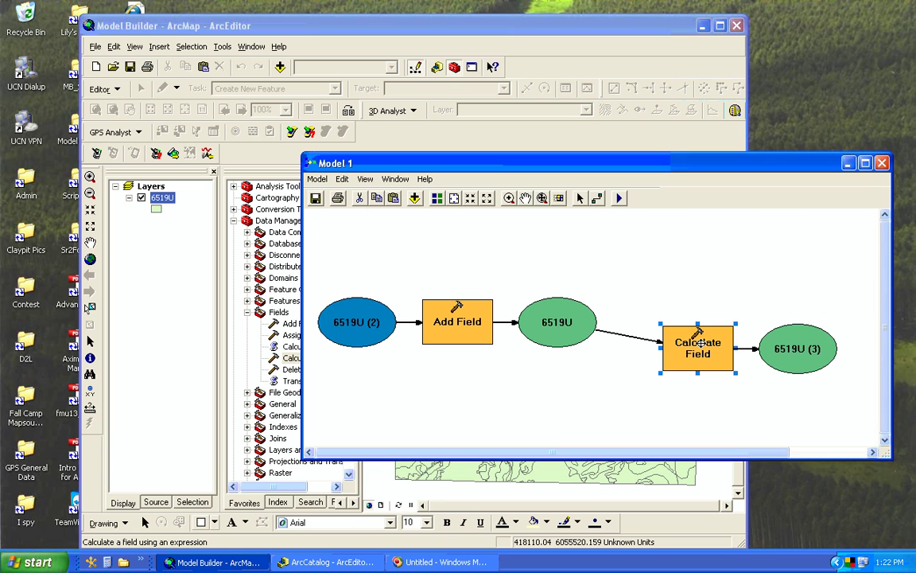
- Close Model 1 without saving its changes
left_click(882, 163)
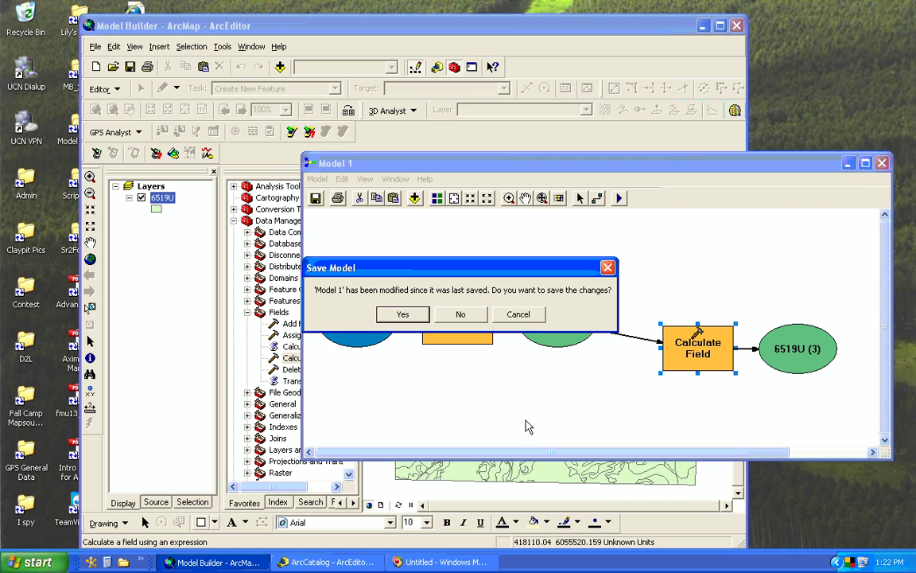
left_click(460, 314)
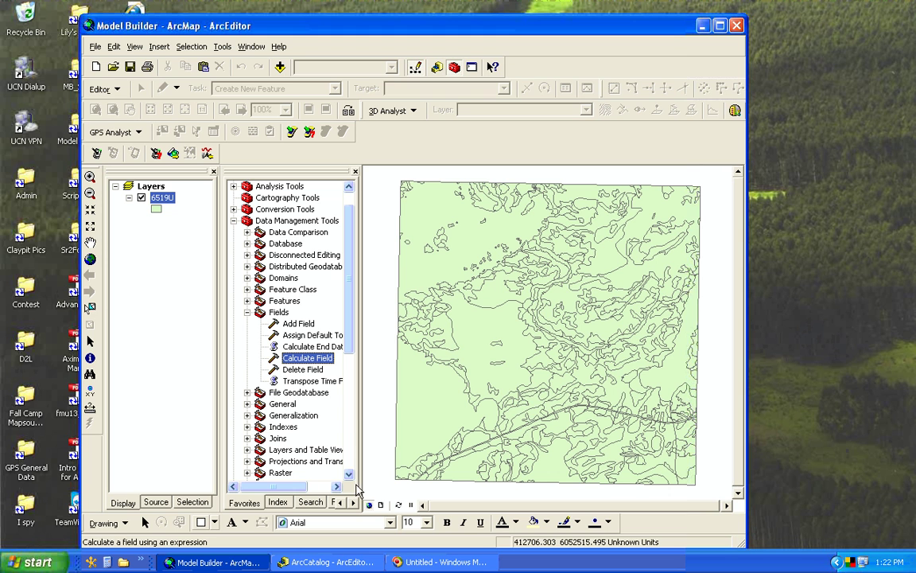
- Switch to ArcCatalog and expand My Toolboxes under Toolboxes in the catalog tree
left_click(332, 563)
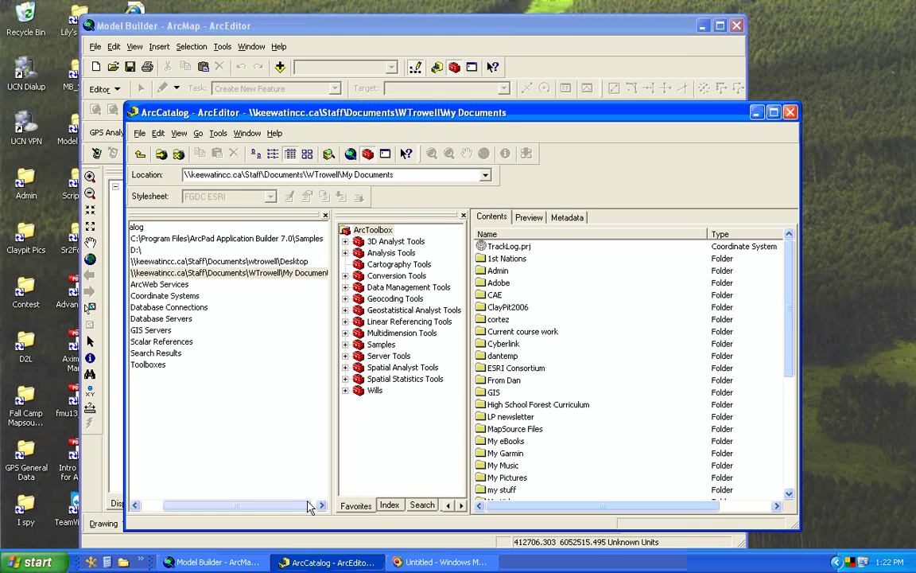
left_click_drag(311, 507, 221, 502)
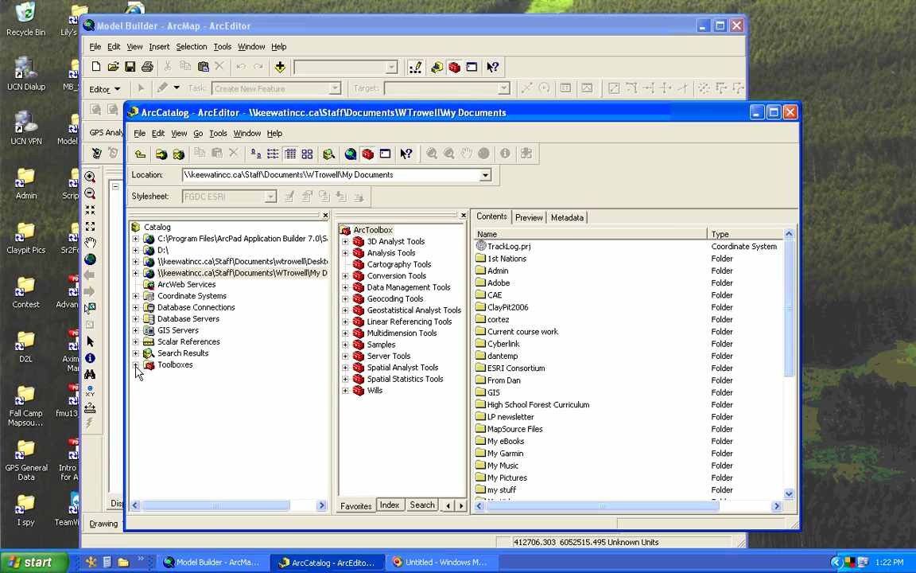
left_click(136, 365)
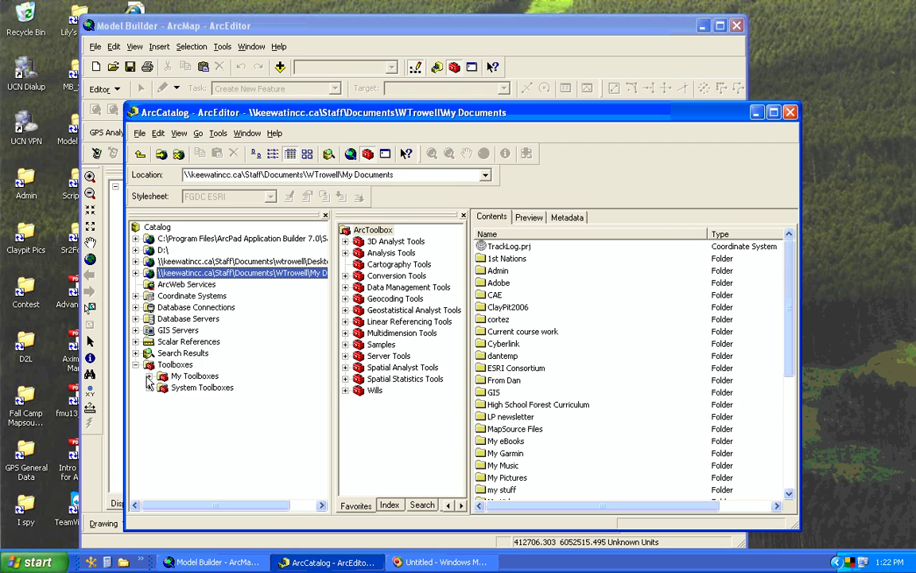
left_click(149, 376)
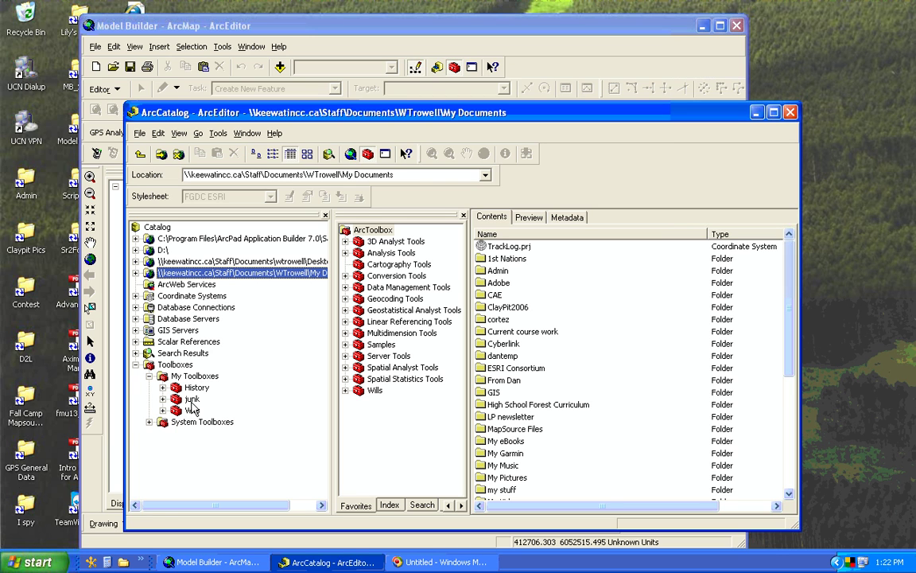
- Delete the junk toolbox from My Toolboxes and expand the remaining custom toolbox below History
left_click(191, 398)
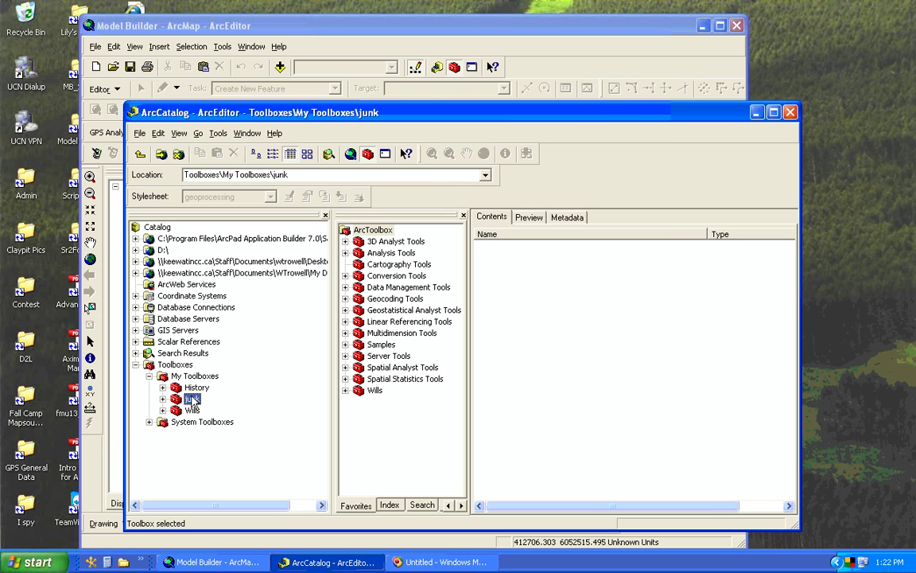
right_click(192, 399)
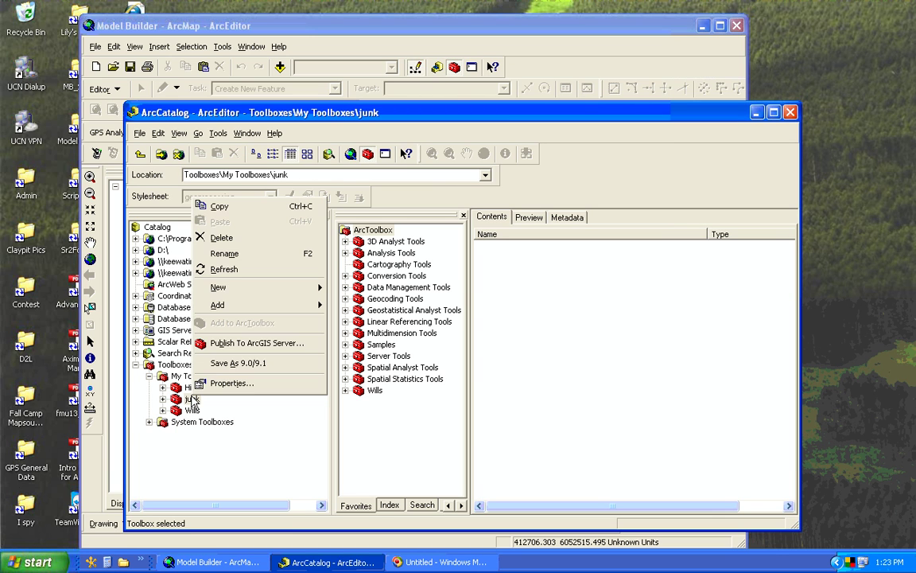
left_click(237, 238)
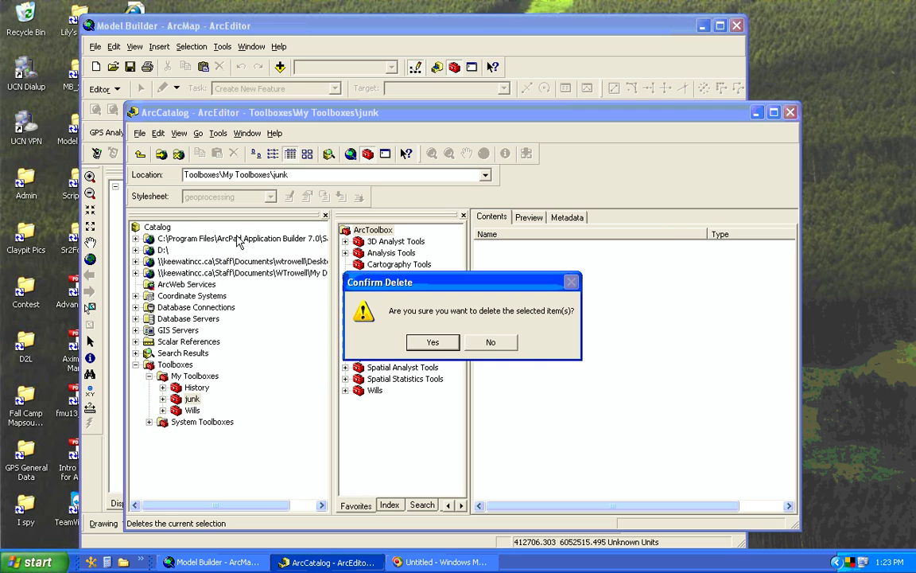
left_click(423, 341)
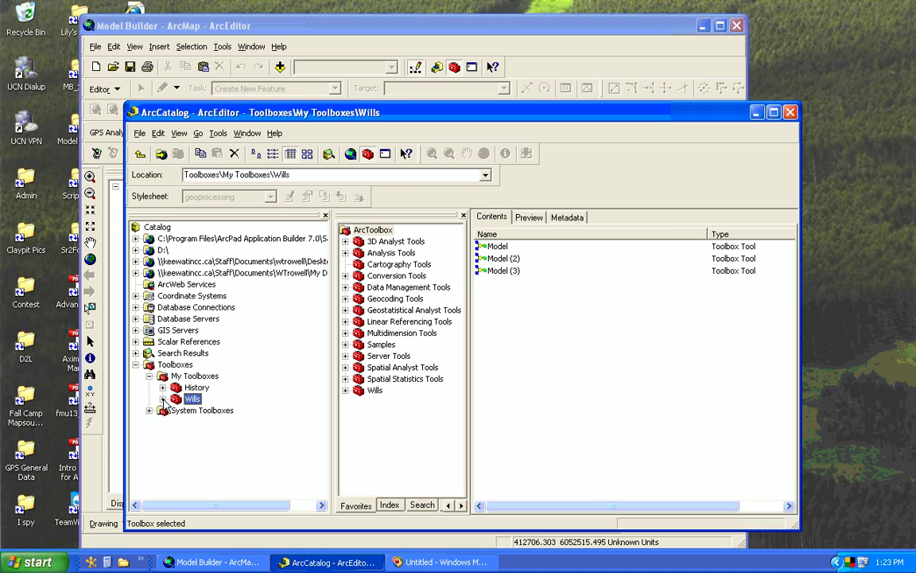
left_click(162, 398)
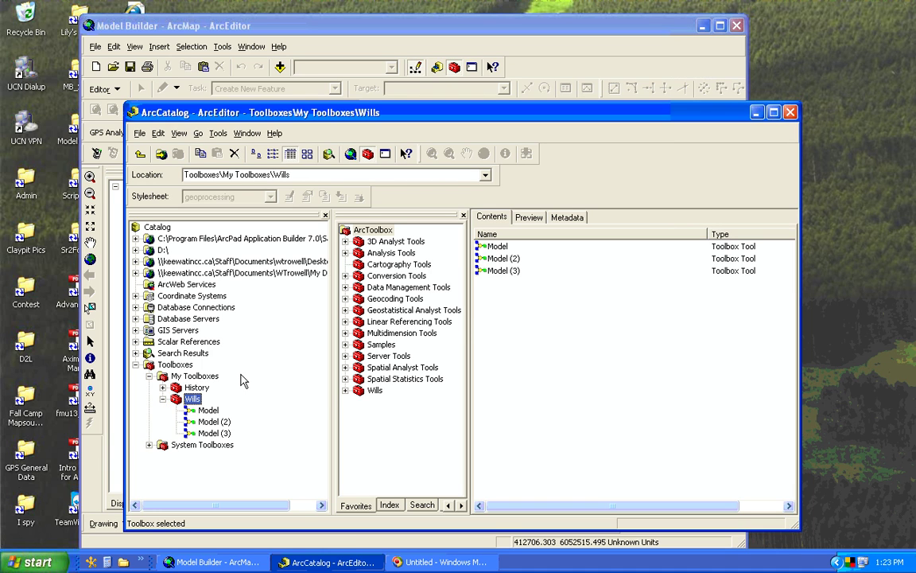